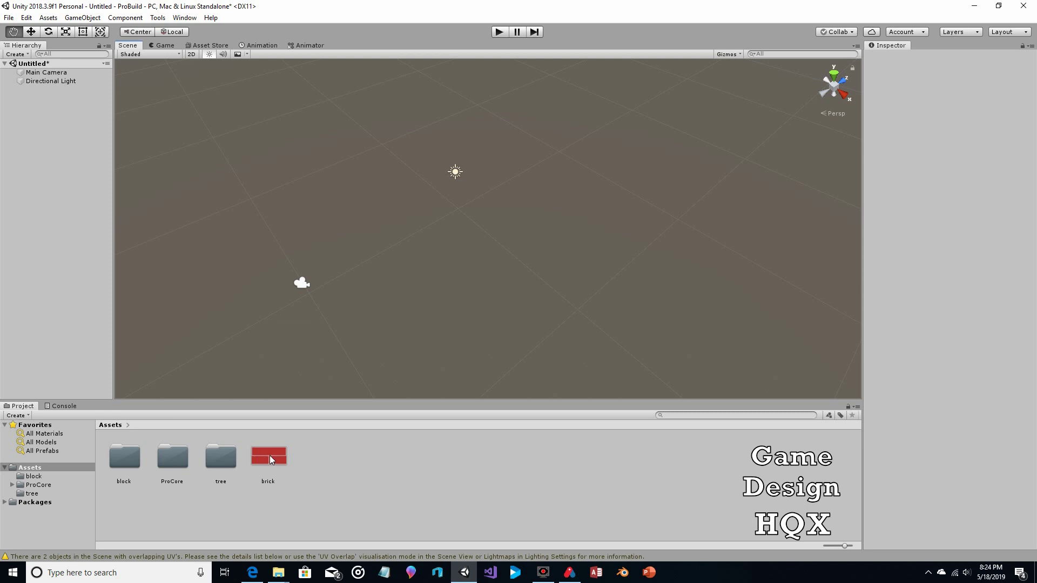
Open brick.png in Photos and zoom to 12 to inspect its red brick rows.
{"action": "double_click", "coordinate": [270, 457]}
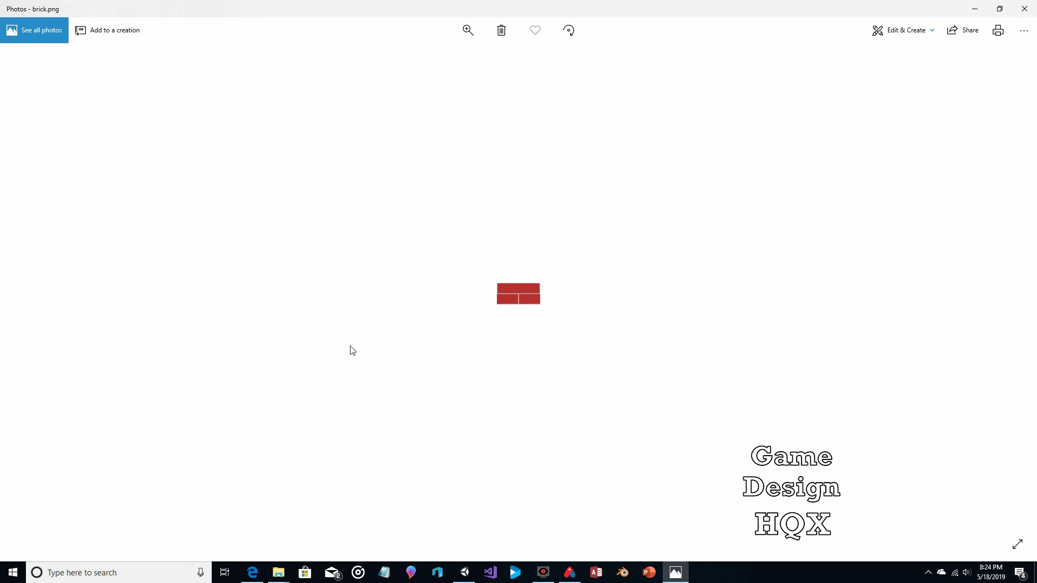
{"action": "left_click", "coordinate": [463, 30]}
{"action": "left_click_drag", "start_coordinate": [431, 64], "coordinate": [516, 64]}
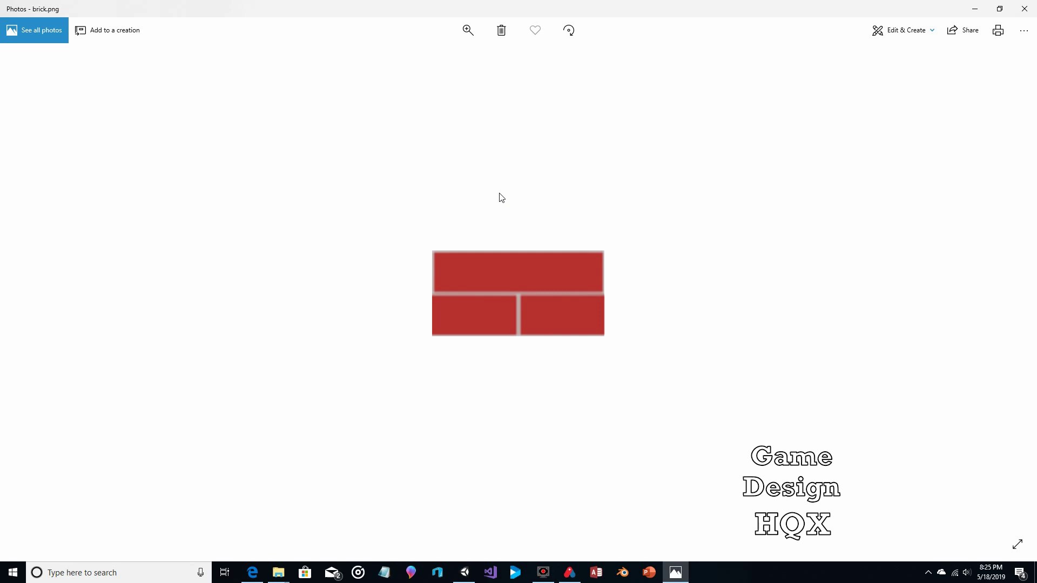
Close Photos and deselect the brick texture in Unity's Assets panel.
{"action": "left_click", "coordinate": [1026, 12]}
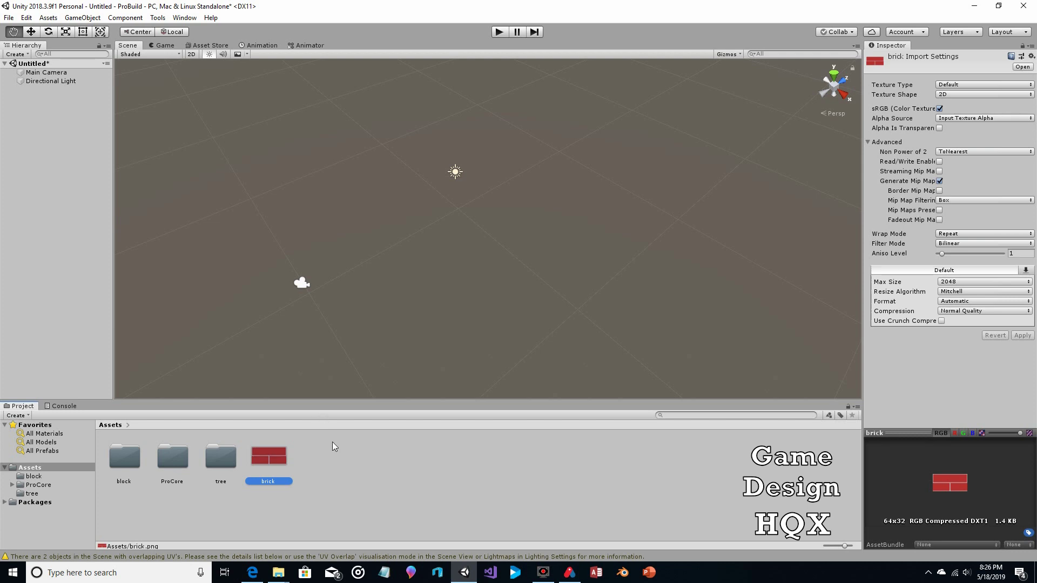
{"action": "left_click", "coordinate": [347, 457]}
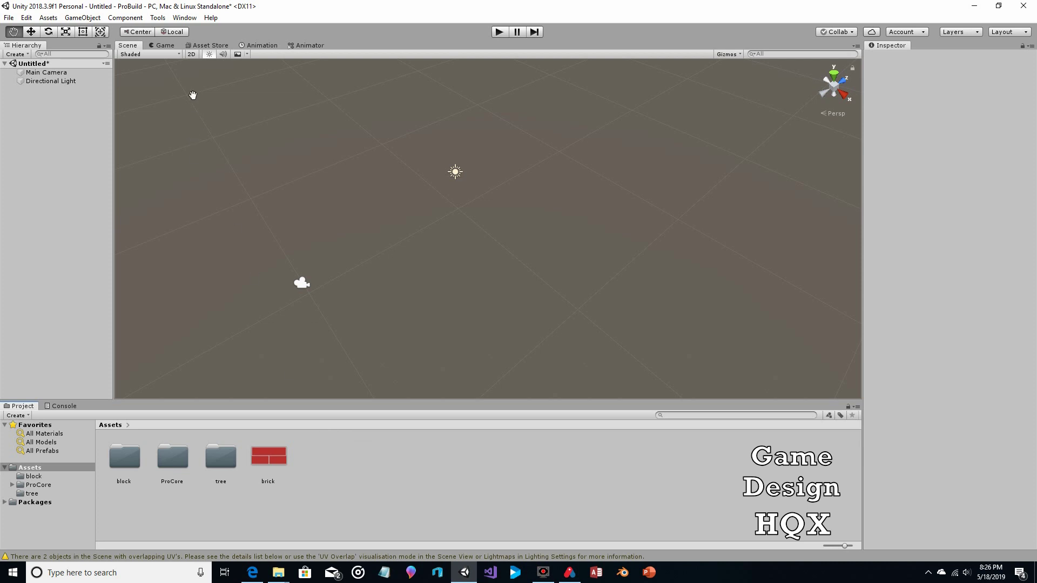
{"action": "left_click", "coordinate": [184, 17]}
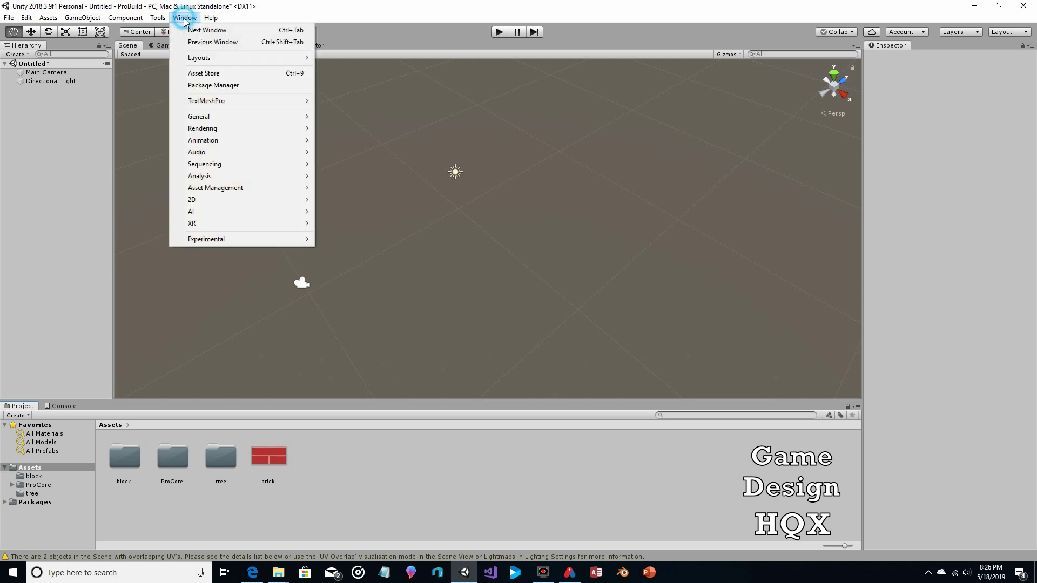
{"action": "left_click", "coordinate": [203, 85]}
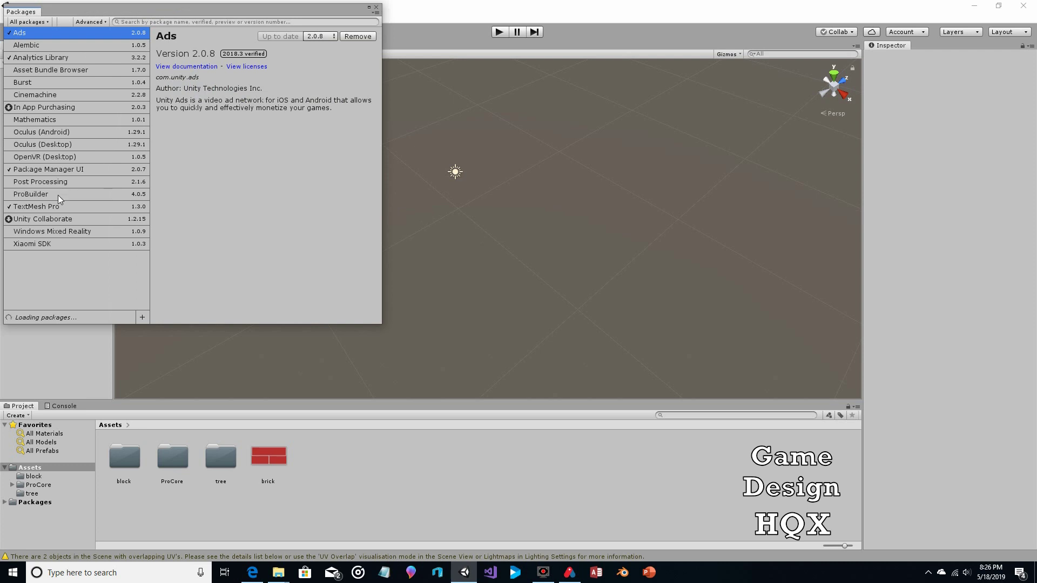
{"action": "left_click", "coordinate": [377, 8]}
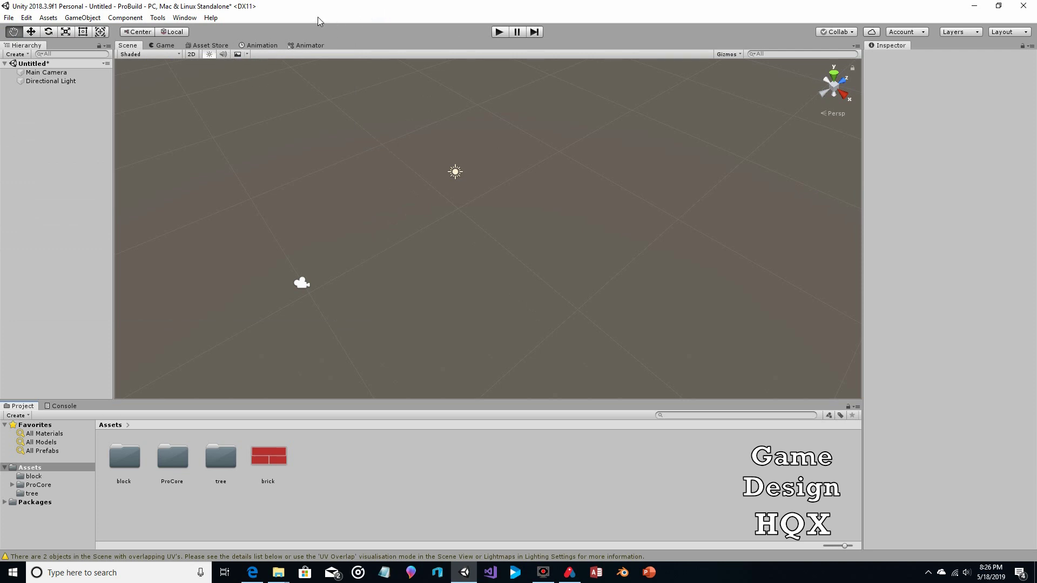
From the ProBuilder Window's New Shape tool, build a 1 x 3 x 1 cube.
{"action": "left_click", "coordinate": [157, 18]}
{"action": "mouse_move", "coordinate": [179, 30]}
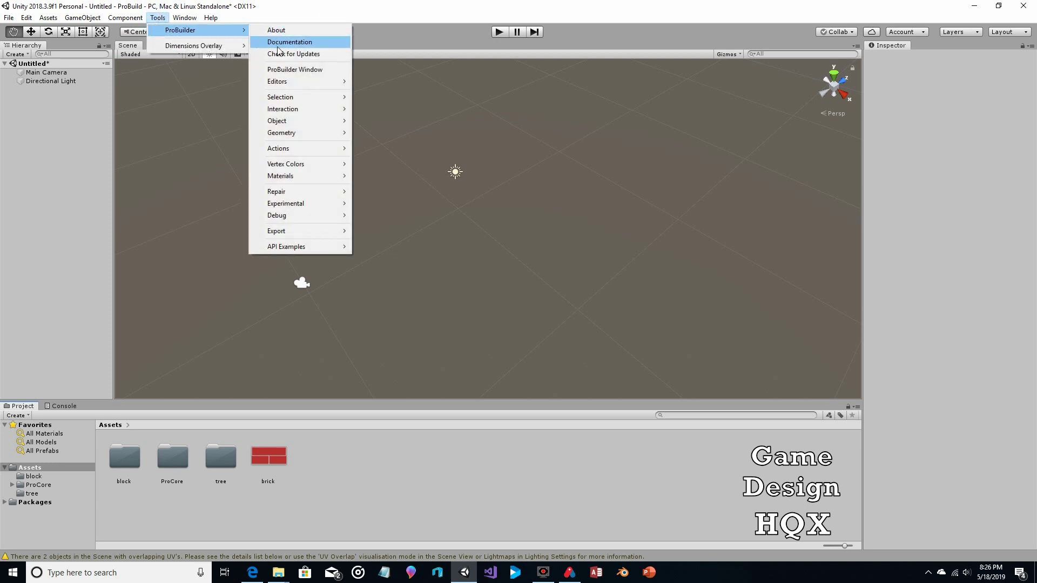
{"action": "left_click", "coordinate": [281, 70]}
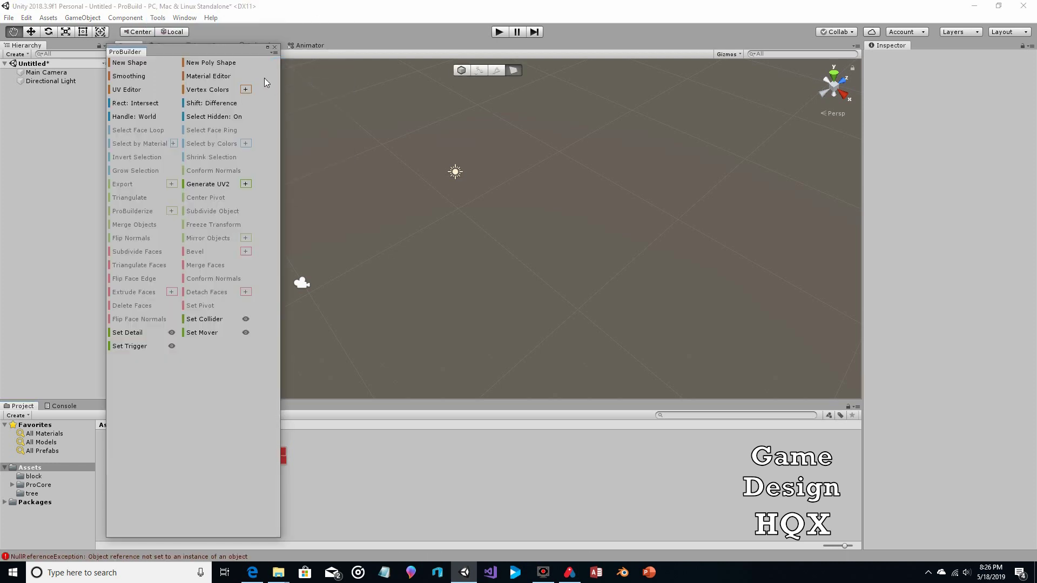
{"action": "left_click", "coordinate": [142, 64]}
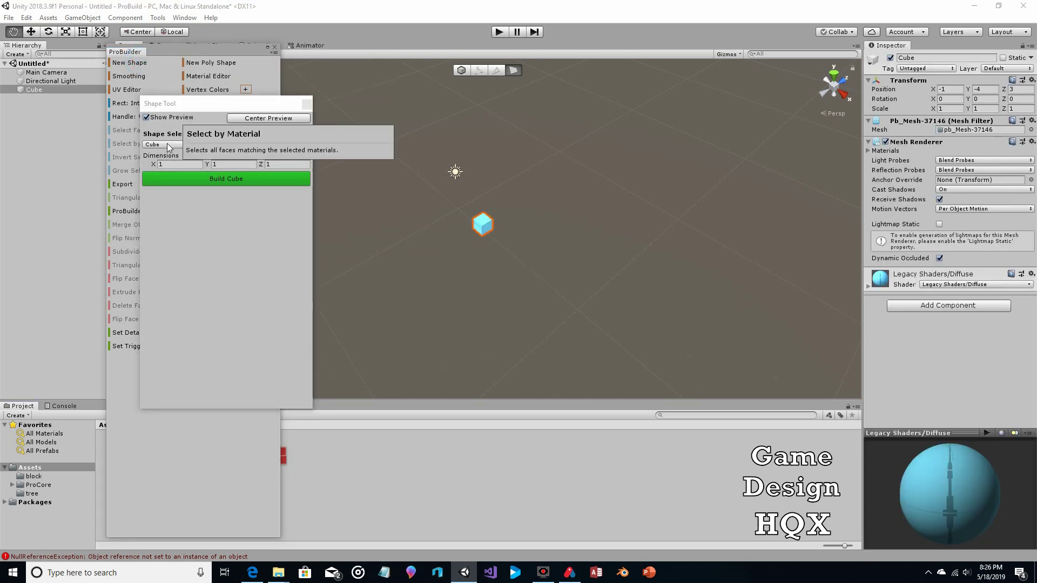
{"action": "left_click", "coordinate": [227, 163]}
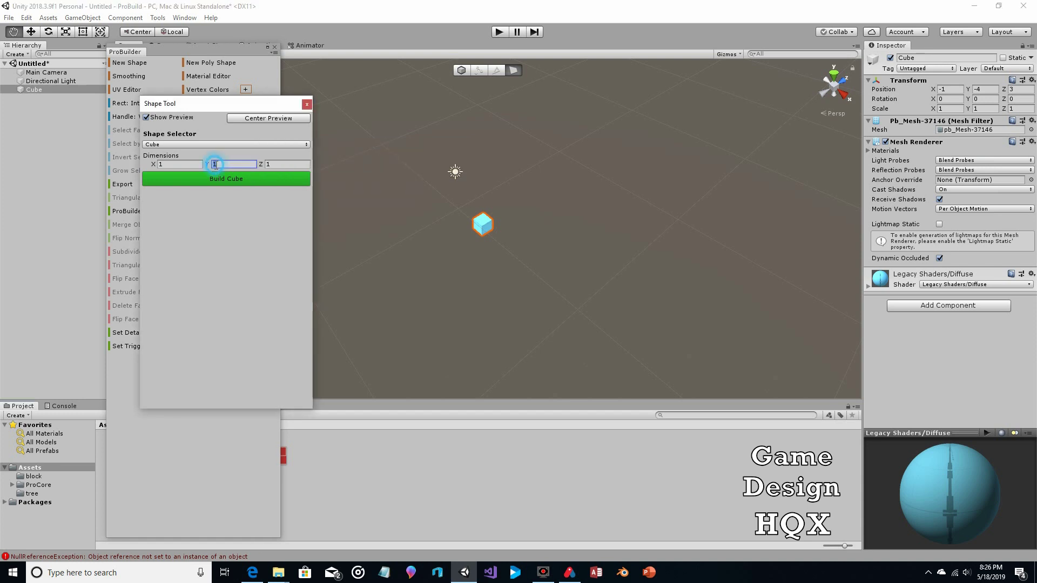
{"action": "left_click", "coordinate": [224, 165]}
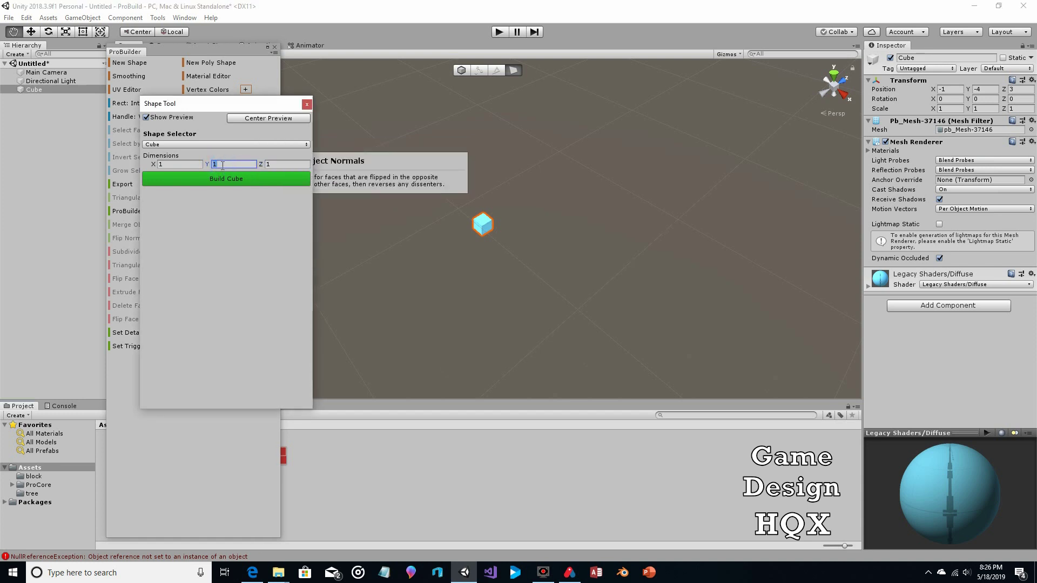
{"action": "type", "text": "3"}
{"action": "left_click", "coordinate": [224, 179]}
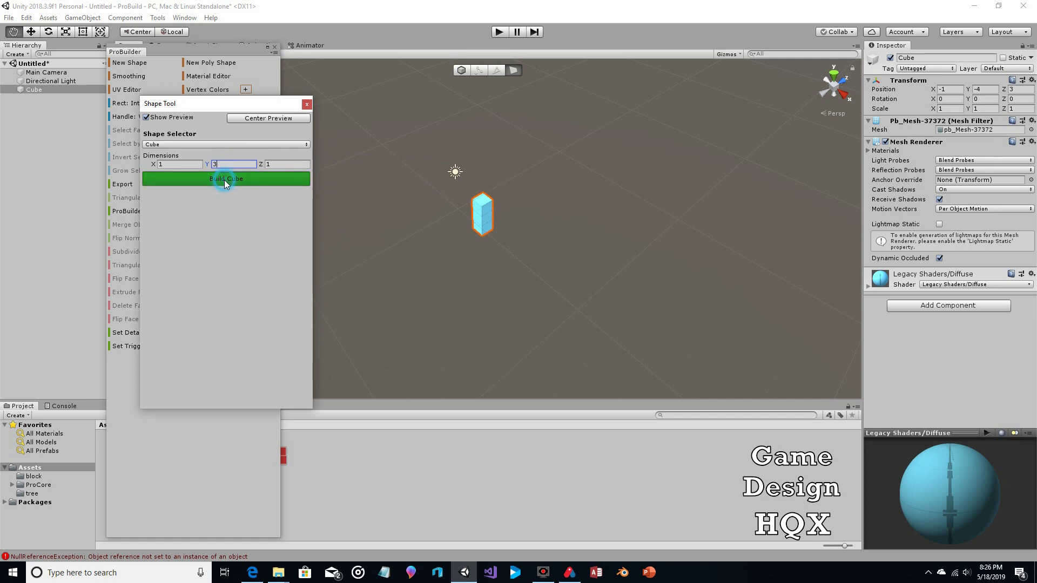
Close the Shape Tool and centre the tall cube in the Scene view.
{"action": "left_click", "coordinate": [306, 104]}
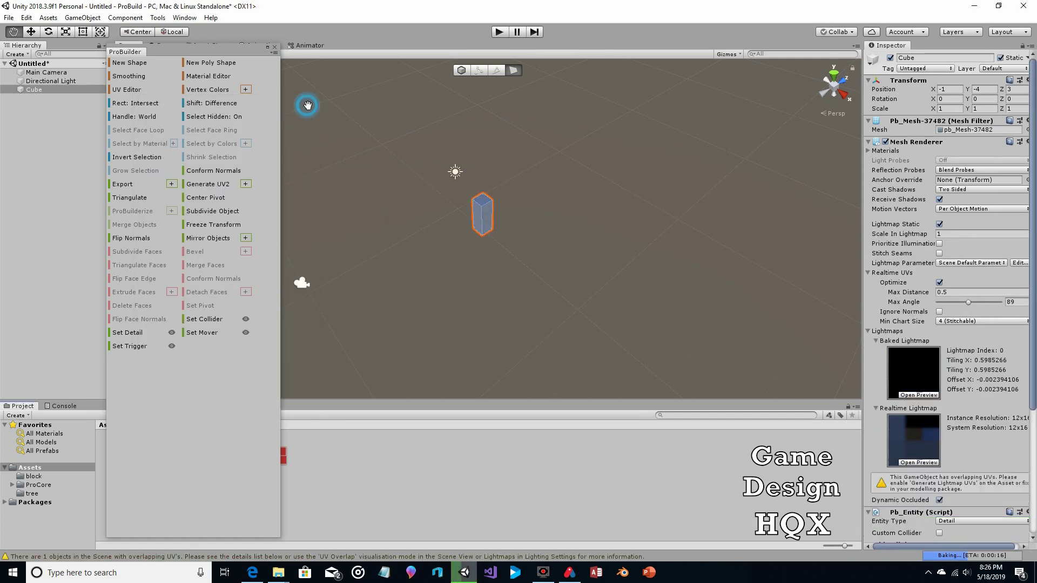
{"action": "scroll", "coordinate": [514, 213], "scroll_direction": "up", "scroll_amount": 5}
{"action": "left_click_drag", "start_coordinate": [538, 208], "coordinate": [323, 148]}
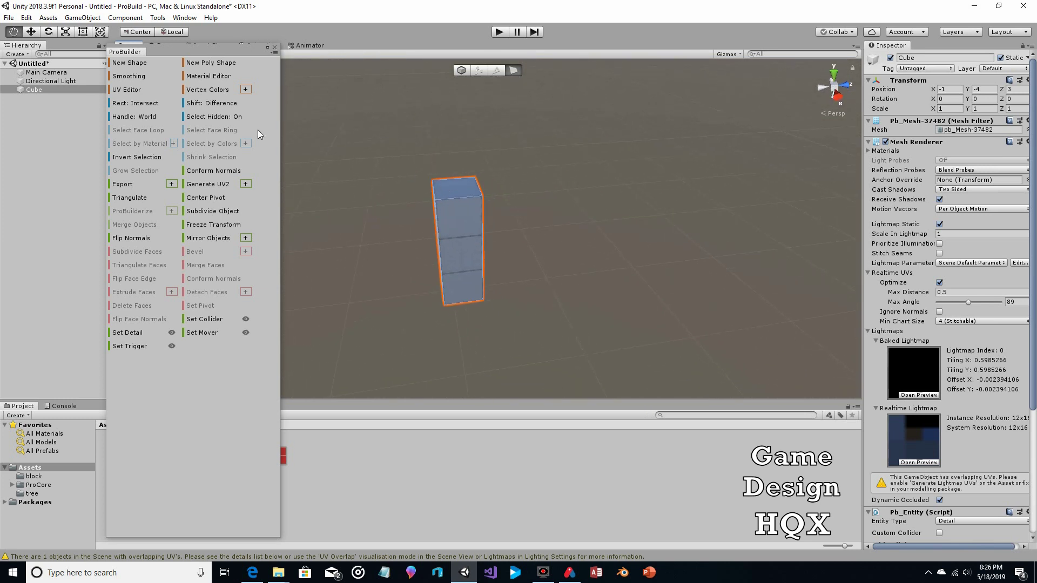
With the Move tool, try vertex, edge and face modes, then return to Object mode.
{"action": "left_click", "coordinate": [31, 32]}
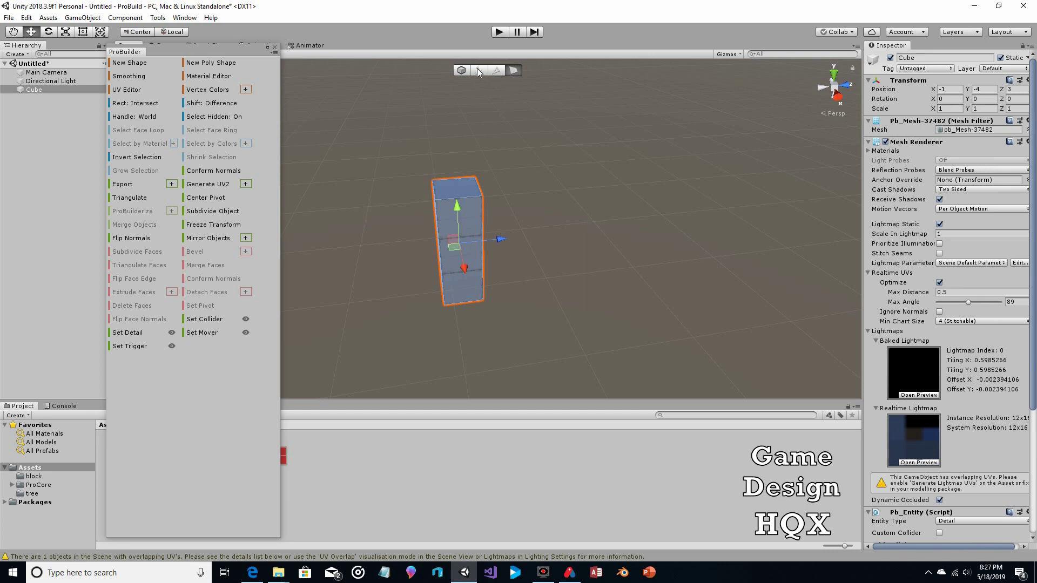
{"action": "left_click", "coordinate": [461, 70]}
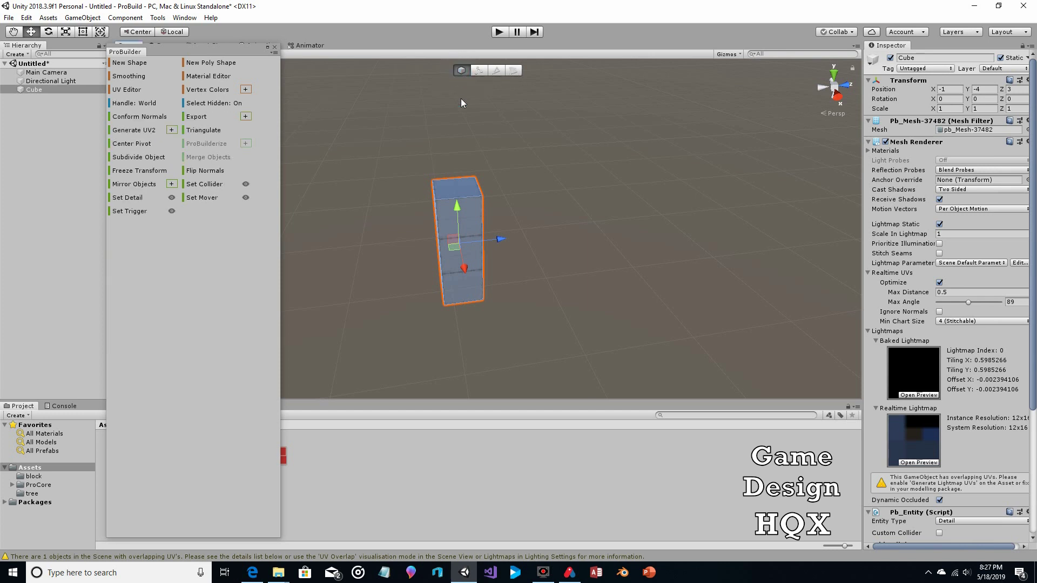
{"action": "left_click", "coordinate": [479, 71]}
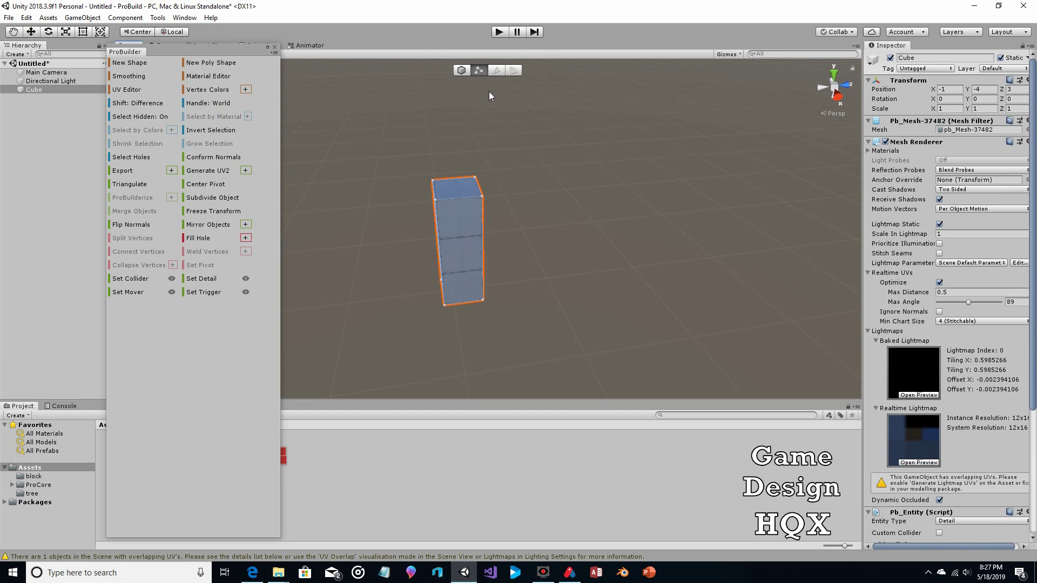
{"action": "left_click", "coordinate": [497, 71]}
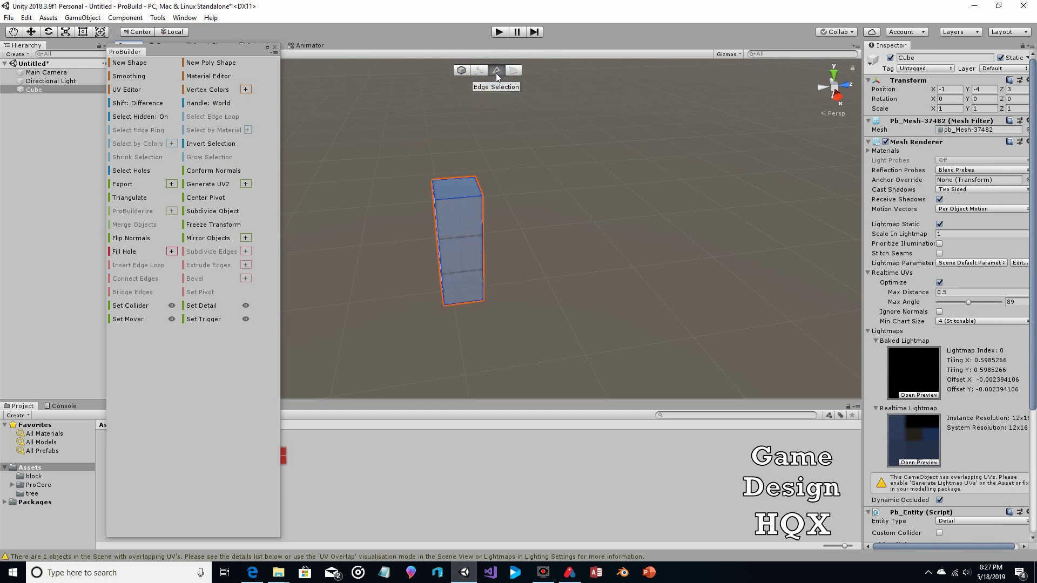
{"action": "left_click", "coordinate": [514, 71]}
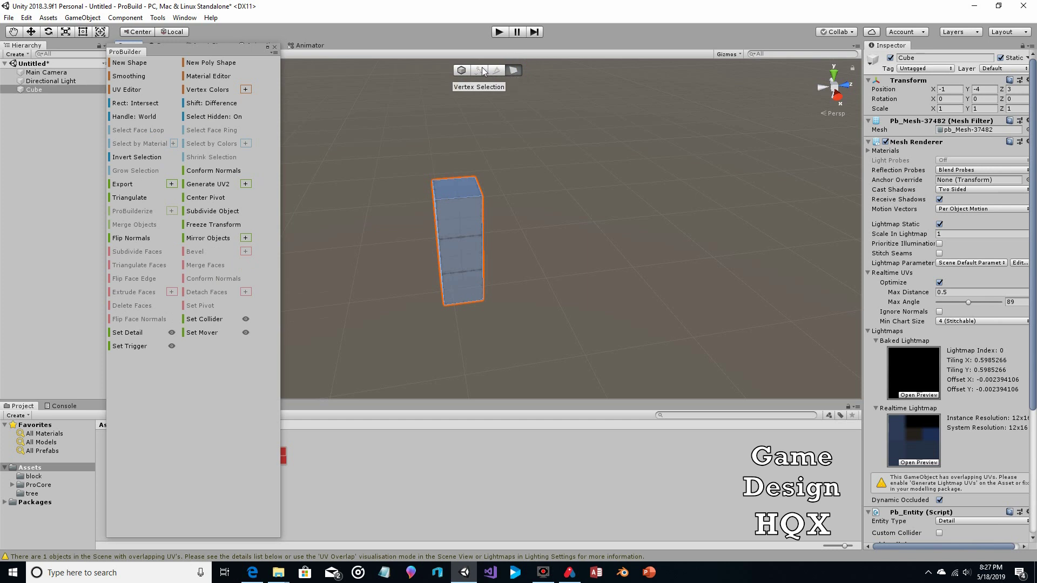
{"action": "left_click", "coordinate": [460, 71]}
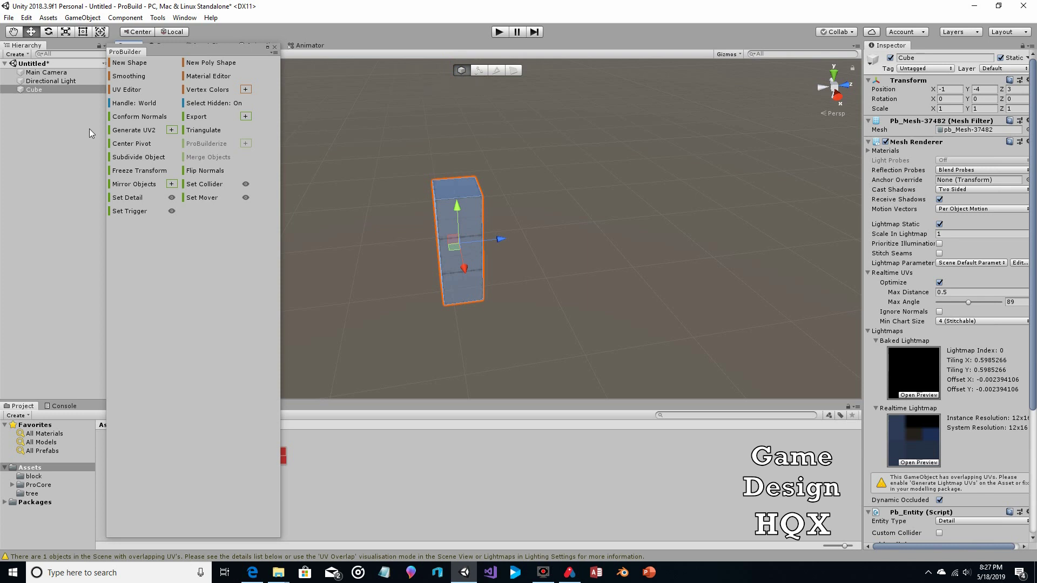
Subdivide the pillar twice, then orbit the view to look down on its top.
{"action": "left_click", "coordinate": [138, 158]}
{"action": "left_click", "coordinate": [139, 157]}
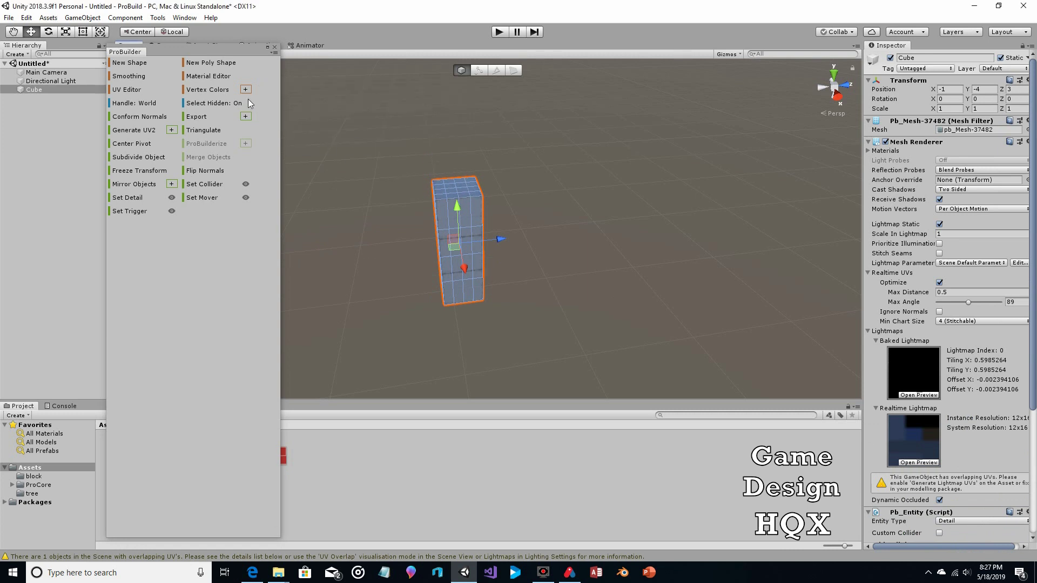
{"action": "left_click", "coordinate": [13, 31]}
{"action": "left_click_drag", "start_coordinate": [516, 138], "coordinate": [514, 143]}
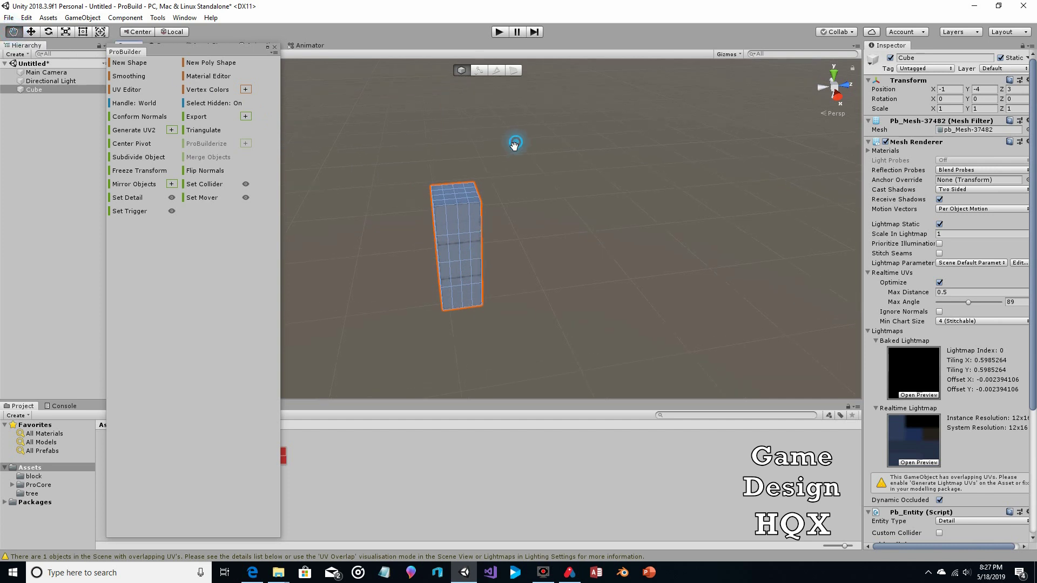
{"action": "scroll", "coordinate": [523, 162], "scroll_direction": "up", "scroll_amount": 5}
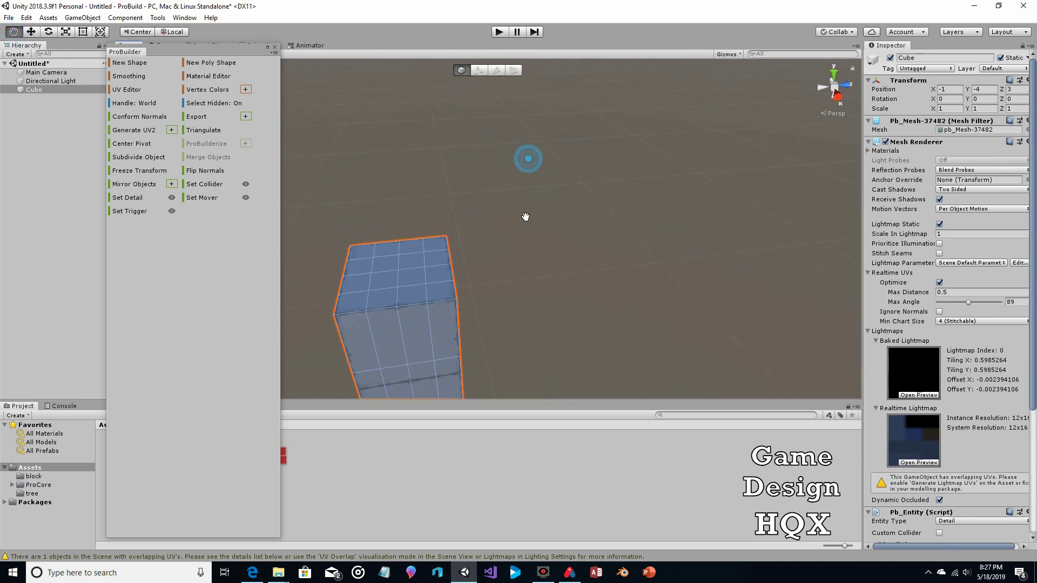
{"action": "right_click_drag", "start_coordinate": [526, 216], "coordinate": [616, 210]}
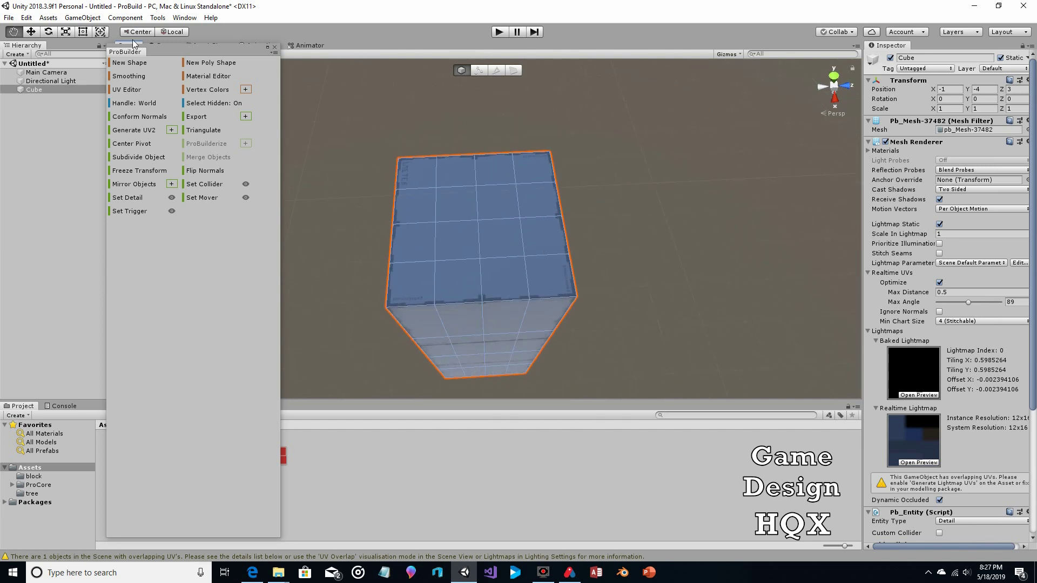
Switch to face mode and select a 2x2 block of faces at the centre of the top.
{"action": "left_click", "coordinate": [31, 32]}
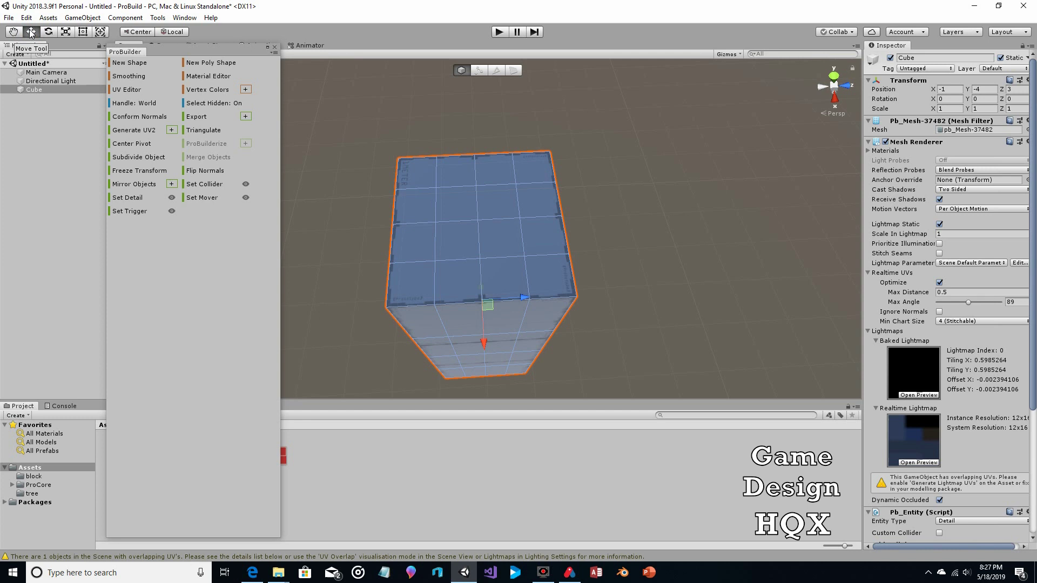
{"action": "left_click", "coordinate": [514, 70]}
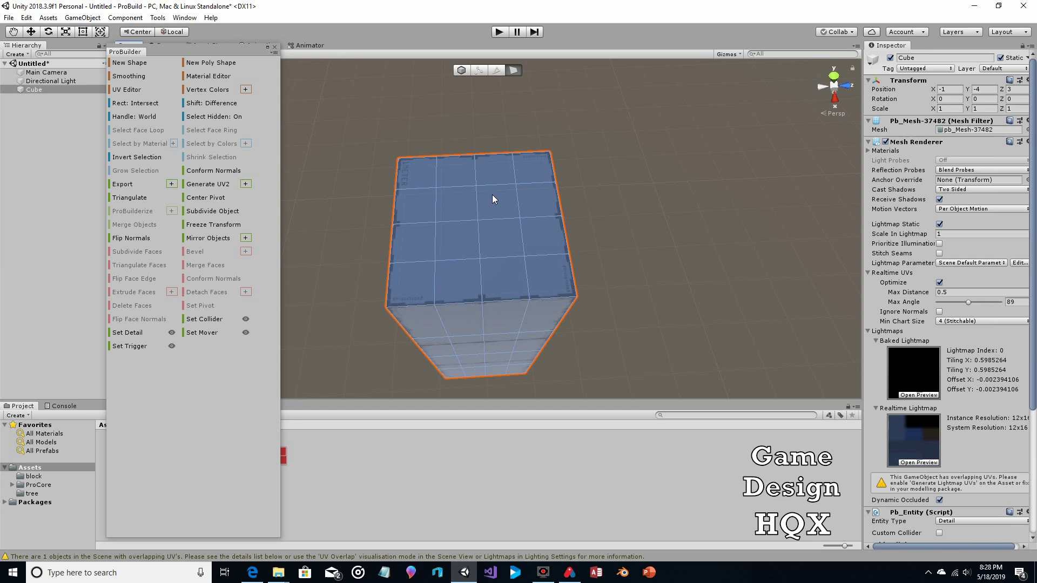
{"action": "left_click", "coordinate": [456, 209]}
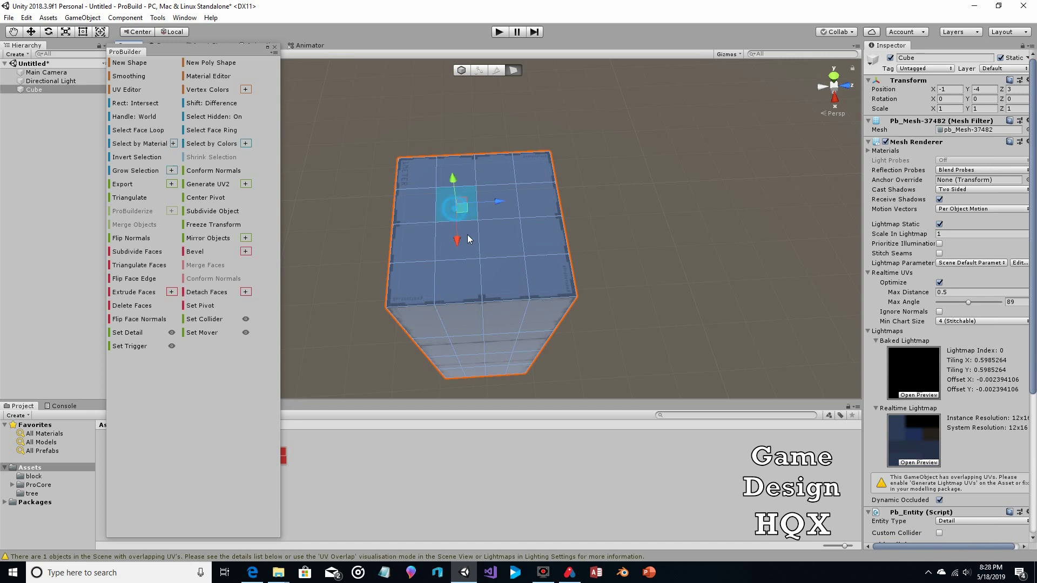
{"action": "left_click", "coordinate": [517, 213], "text": "shift"}
{"action": "left_click", "coordinate": [497, 241], "text": "shift"}
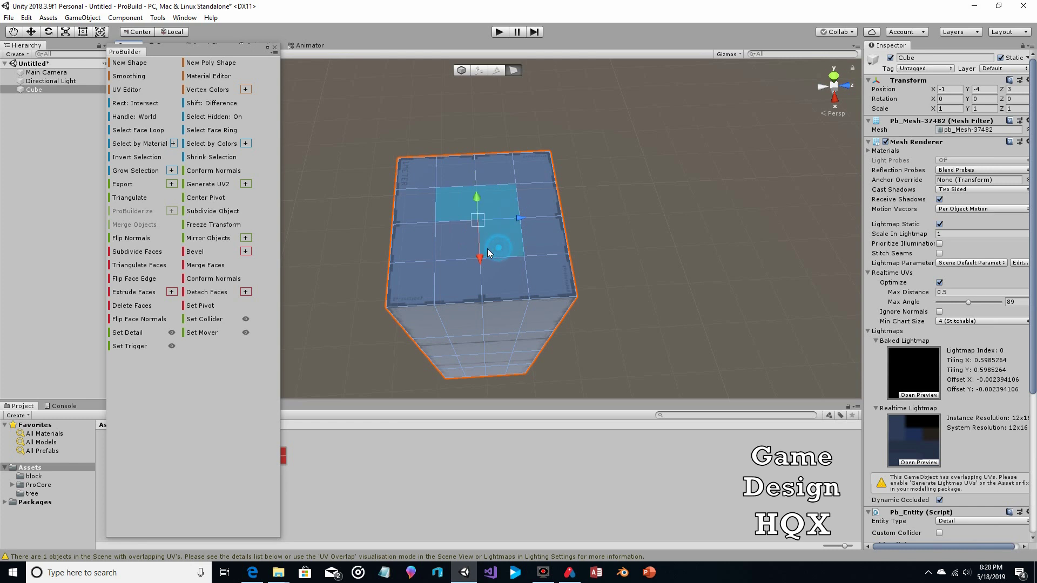
{"action": "left_click", "coordinate": [449, 247], "text": "shift"}
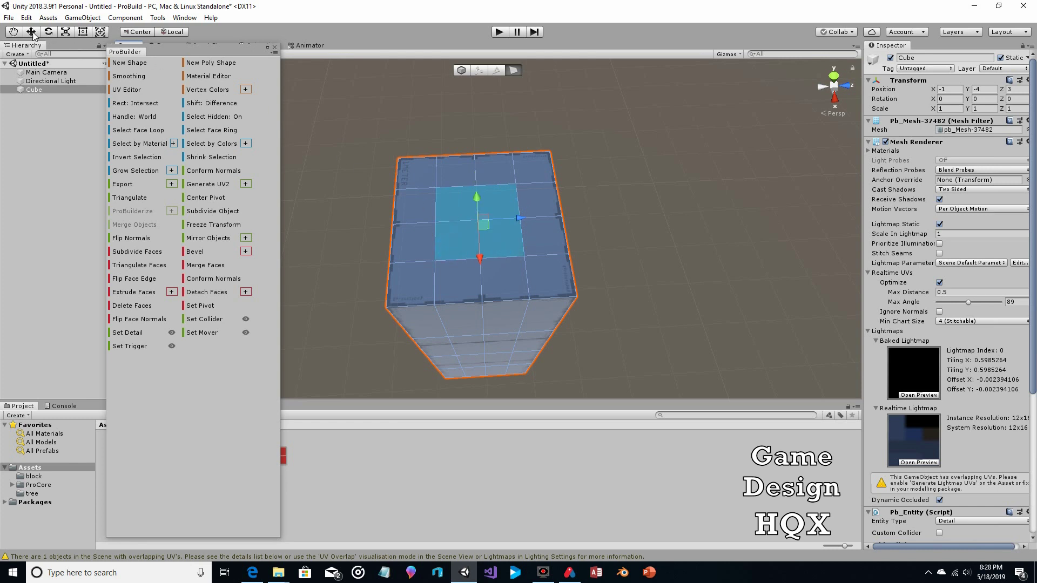
Extrude the selected top faces and scale them inward into a smaller centred square.
{"action": "left_click", "coordinate": [65, 34]}
{"action": "left_click_drag", "start_coordinate": [523, 218], "coordinate": [504, 220]}
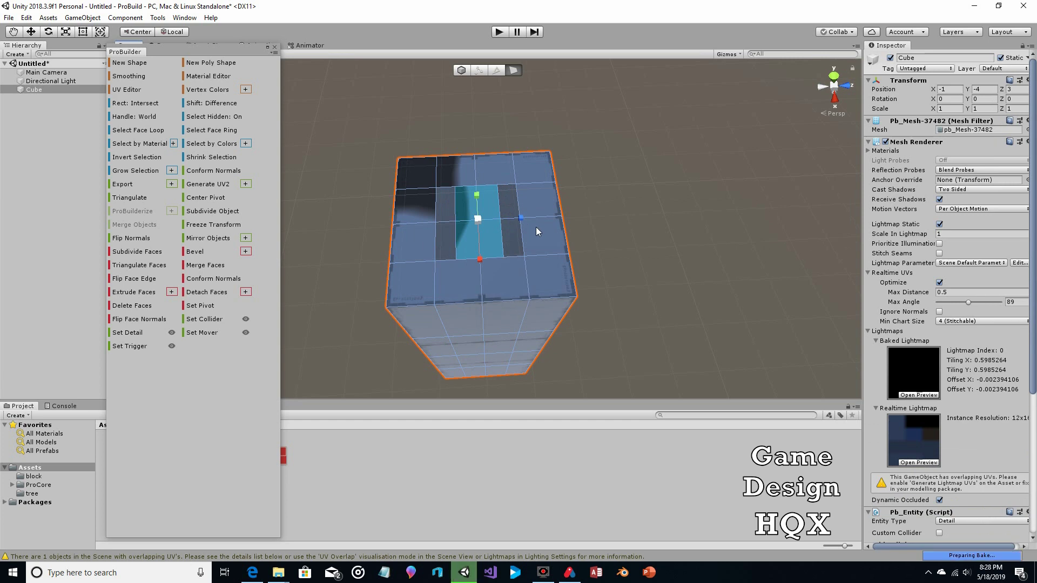
{"action": "left_click_drag", "start_coordinate": [479, 258], "coordinate": [479, 246], "text": "shift"}
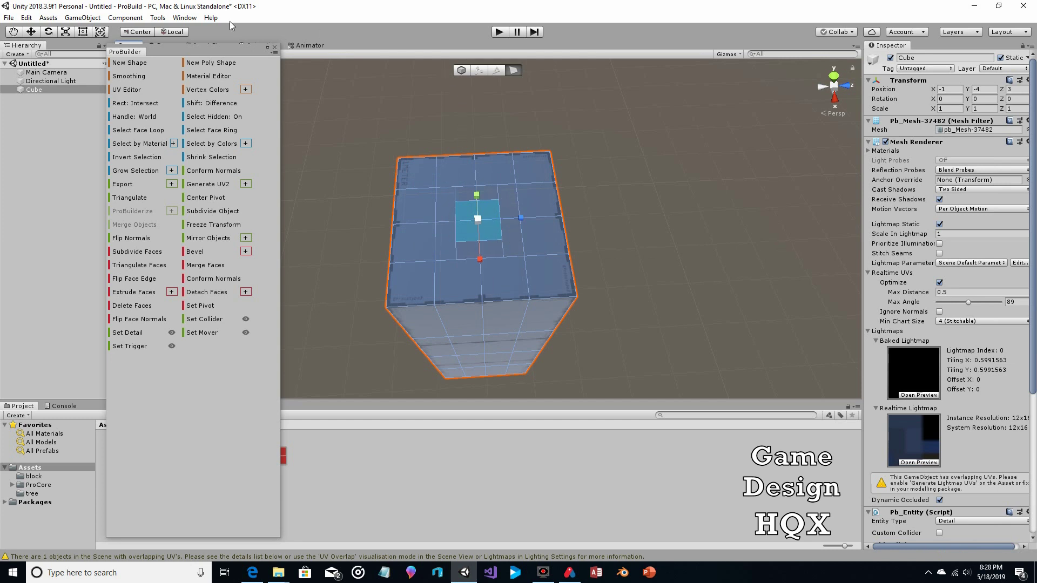
Move the inset square face down along Y to sink a square recess into the top.
{"action": "left_click", "coordinate": [31, 32]}
{"action": "left_click", "coordinate": [13, 31]}
{"action": "right_click_drag", "start_coordinate": [421, 180], "coordinate": [618, 199]}
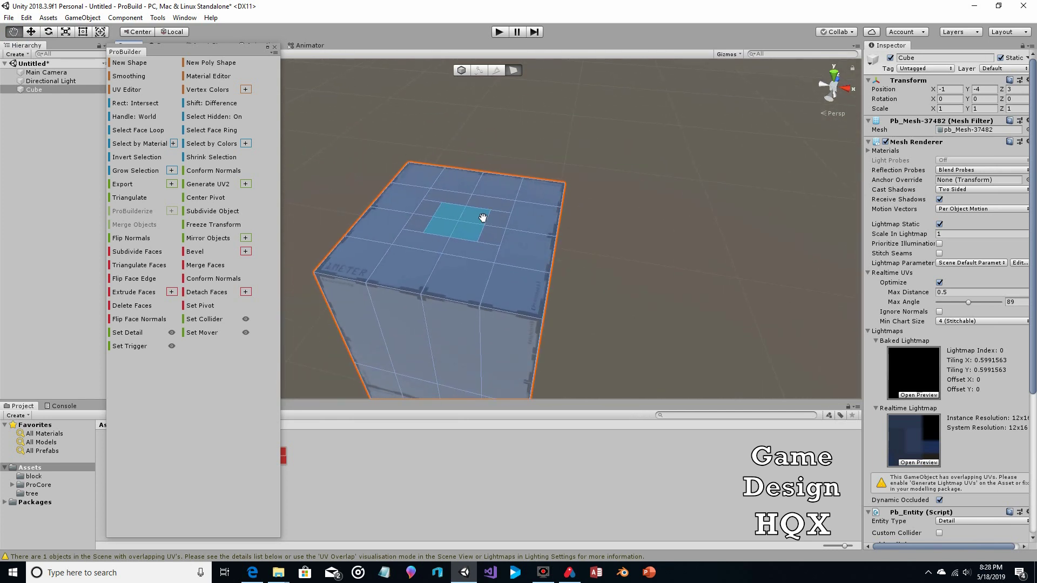
{"action": "left_click", "coordinate": [32, 30]}
{"action": "left_click_drag", "start_coordinate": [455, 183], "coordinate": [457, 206]}
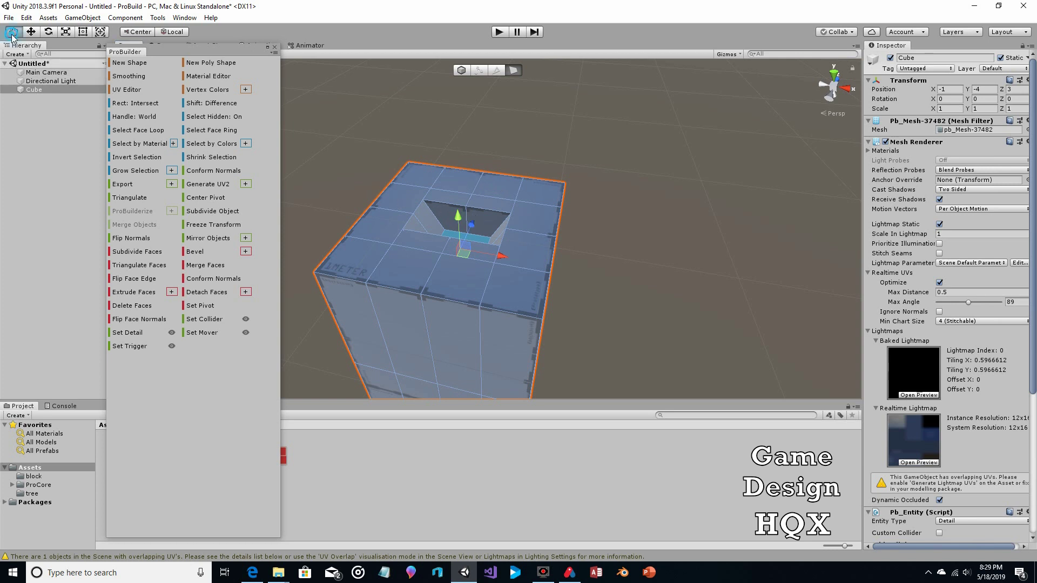
{"action": "middle_click_drag", "start_coordinate": [372, 140], "coordinate": [383, 167]}
Scale the recess floor outward so the pit walls are nearly straight.
{"action": "scroll", "coordinate": [463, 225], "scroll_direction": "up", "scroll_amount": 10}
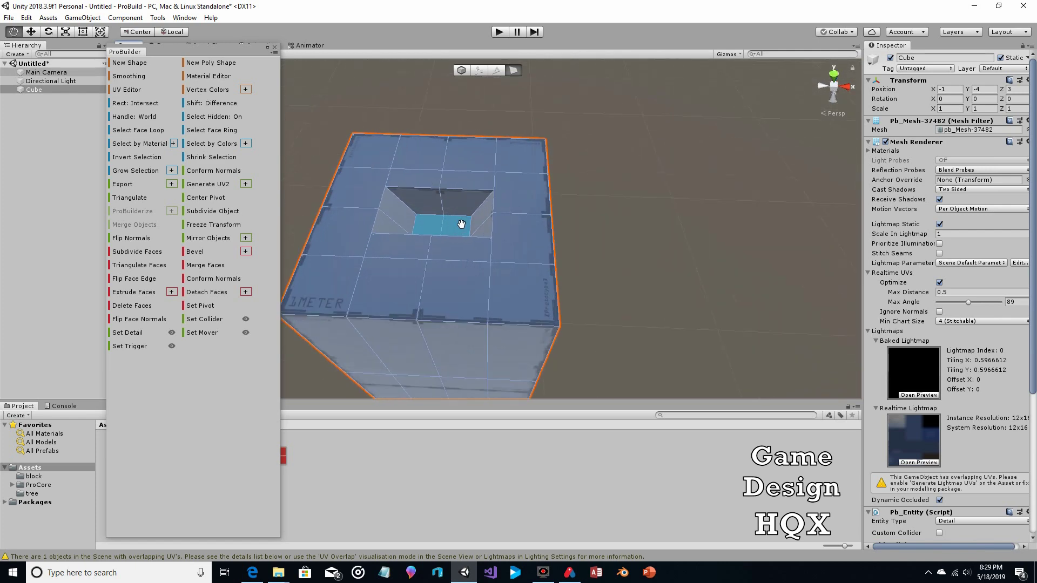
{"action": "scroll", "coordinate": [479, 235], "scroll_direction": "down", "scroll_amount": 6}
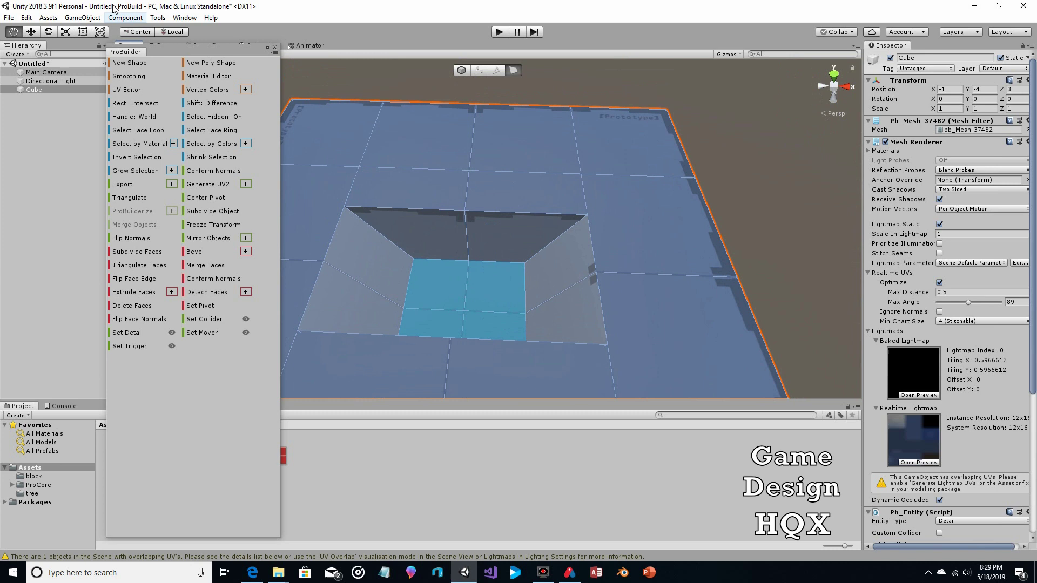
{"action": "left_click", "coordinate": [66, 32]}
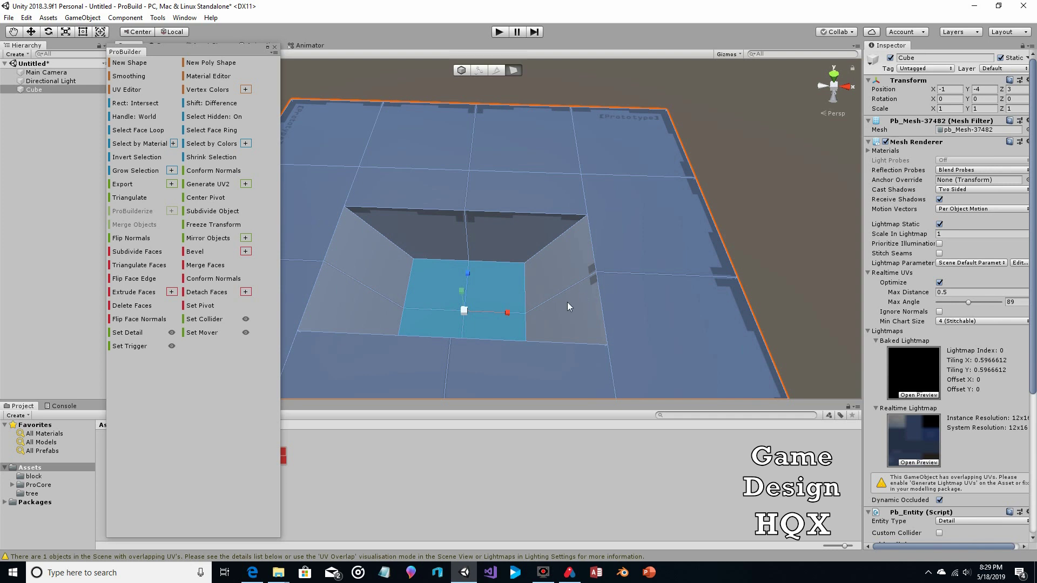
{"action": "left_click_drag", "start_coordinate": [510, 312], "coordinate": [549, 316]}
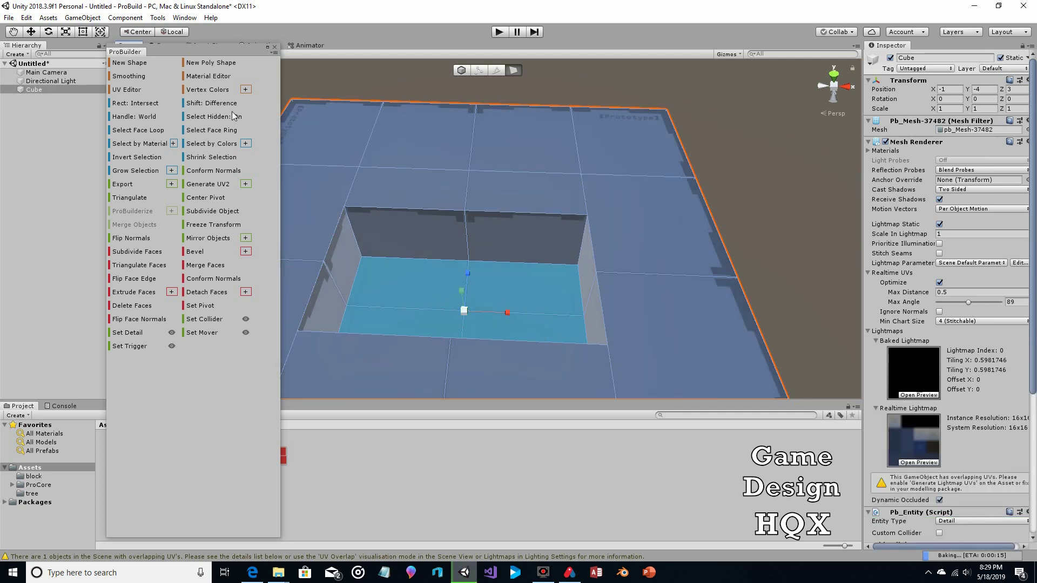
Orbit around to inspect the pit from a lower angle, then deselect the cube.
{"action": "left_click_drag", "start_coordinate": [523, 199], "coordinate": [476, 203], "text": "alt"}
{"action": "scroll", "coordinate": [475, 203], "scroll_direction": "down", "scroll_amount": 5}
{"action": "scroll", "coordinate": [436, 181], "scroll_direction": "up", "scroll_amount": 3}
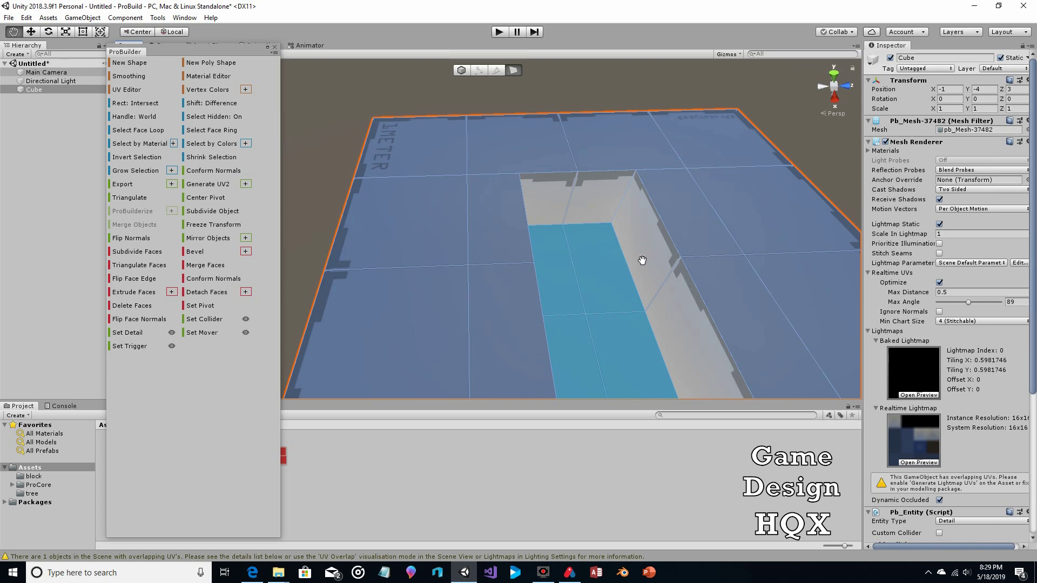
{"action": "scroll", "coordinate": [642, 260], "scroll_direction": "down", "scroll_amount": 3}
{"action": "left_click_drag", "start_coordinate": [641, 254], "coordinate": [585, 241], "text": "alt"}
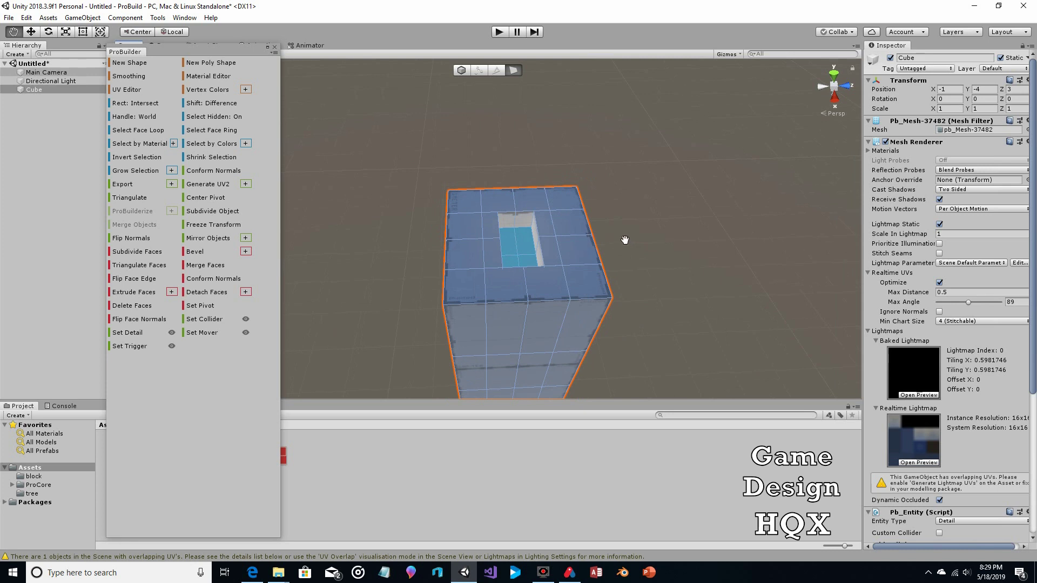
{"action": "left_click", "coordinate": [357, 147]}
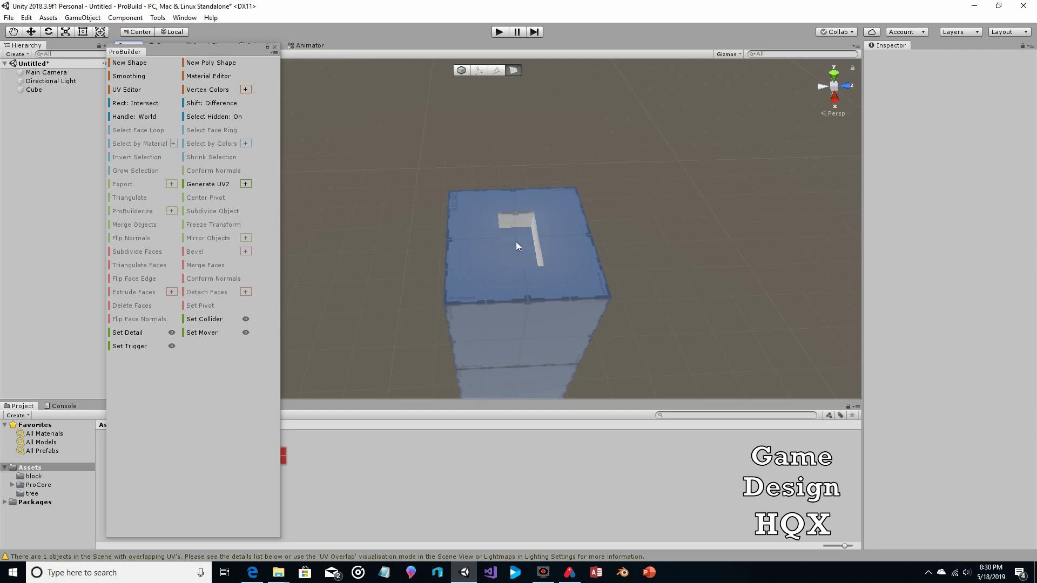
Pan and orbit the Scene view to a level, side-on view of the pillar.
{"action": "left_click", "coordinate": [13, 31]}
{"action": "left_click_drag", "start_coordinate": [407, 205], "coordinate": [404, 184]}
{"action": "right_click_drag", "start_coordinate": [404, 183], "coordinate": [406, 190]}
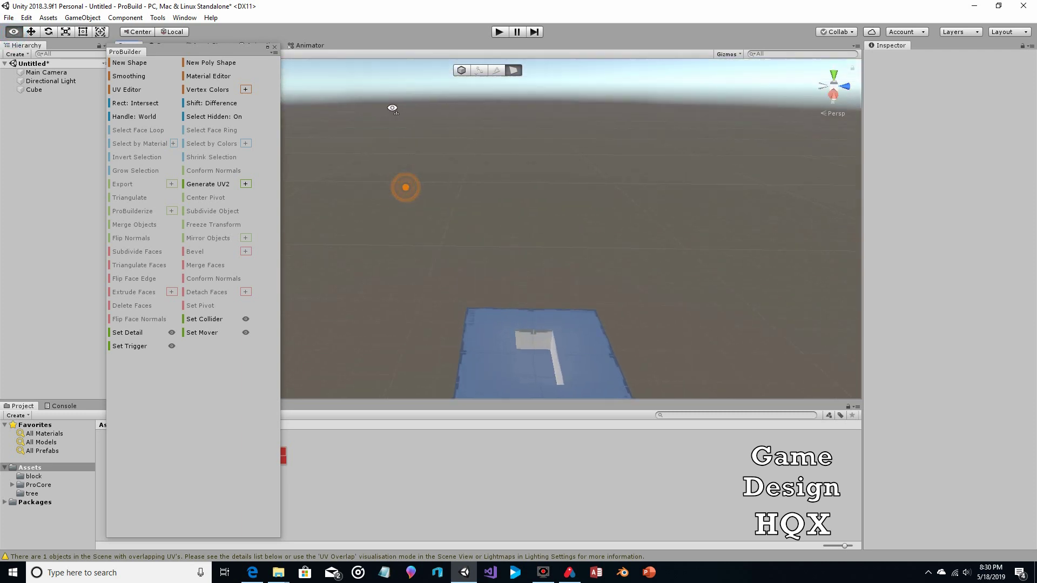
{"action": "left_click_drag", "start_coordinate": [503, 225], "coordinate": [496, 144]}
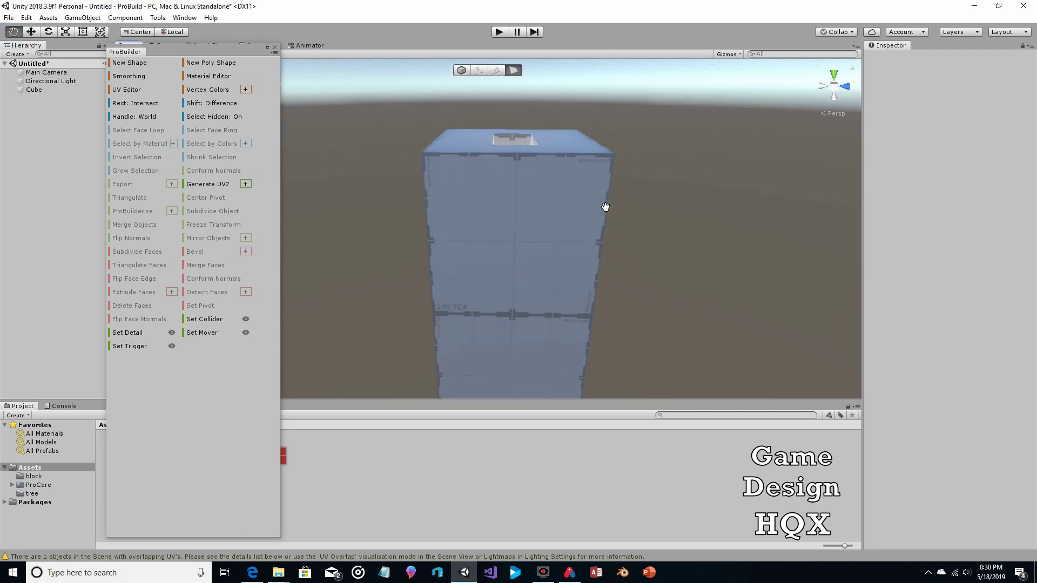
{"action": "right_click_drag", "start_coordinate": [607, 209], "coordinate": [632, 160]}
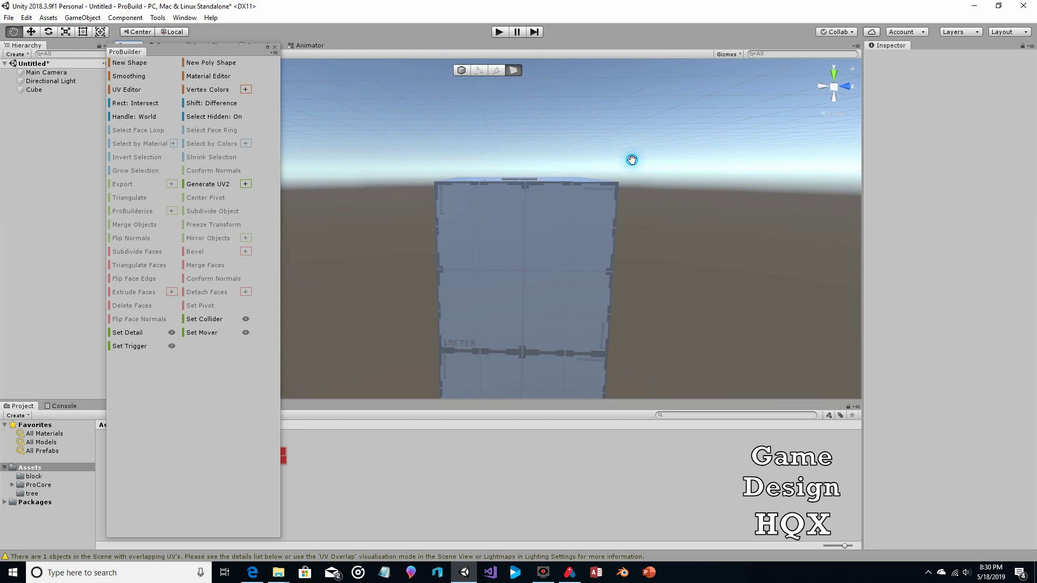
{"action": "scroll", "coordinate": [629, 167], "scroll_direction": "down", "scroll_amount": 3}
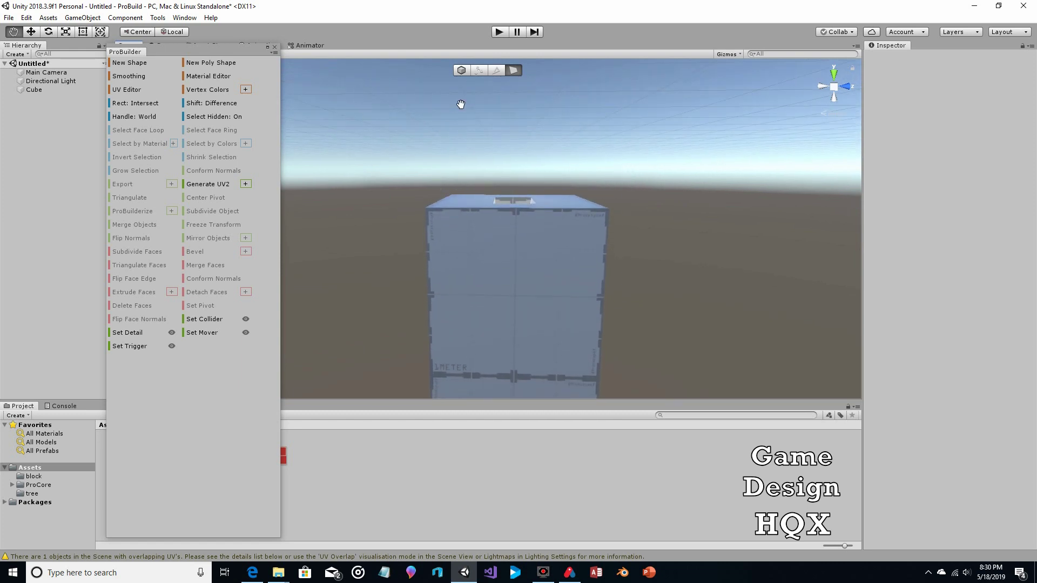
Select the pillar with the Move tool and pan so it sits higher in view.
{"action": "left_click", "coordinate": [30, 31]}
{"action": "left_click", "coordinate": [527, 226]}
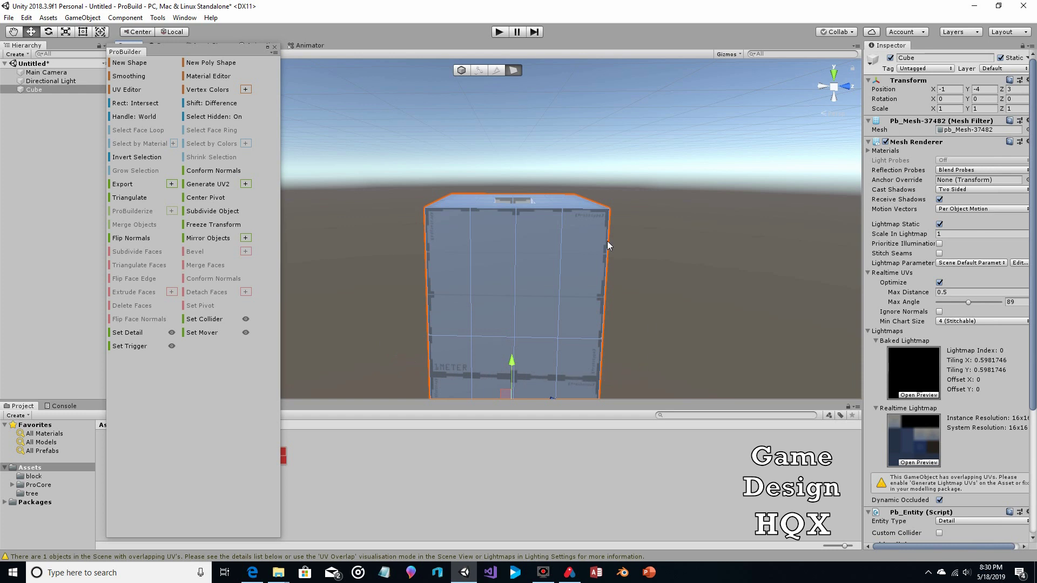
{"action": "left_click", "coordinate": [14, 31]}
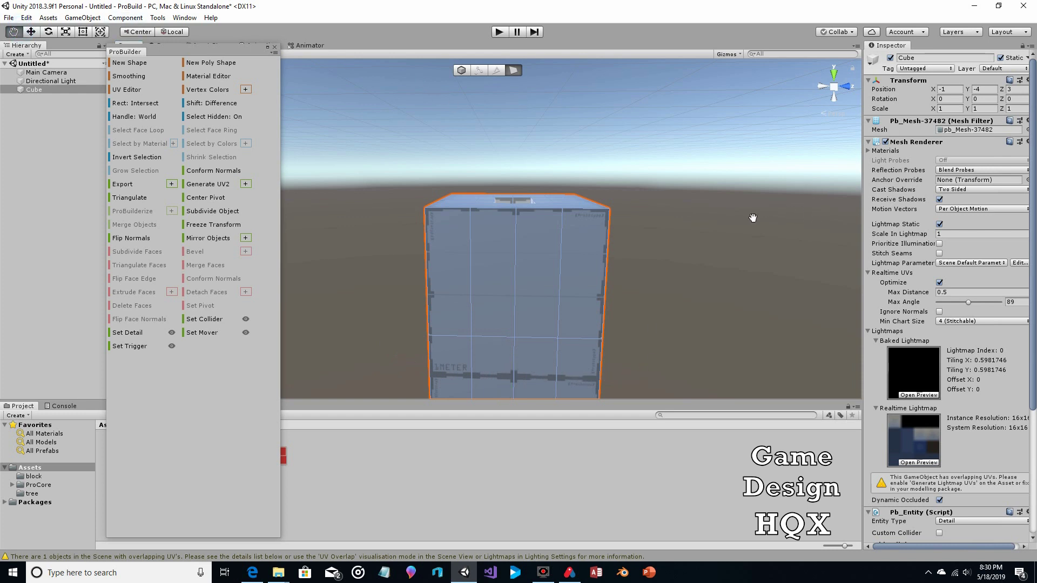
{"action": "left_click_drag", "start_coordinate": [754, 218], "coordinate": [755, 205]}
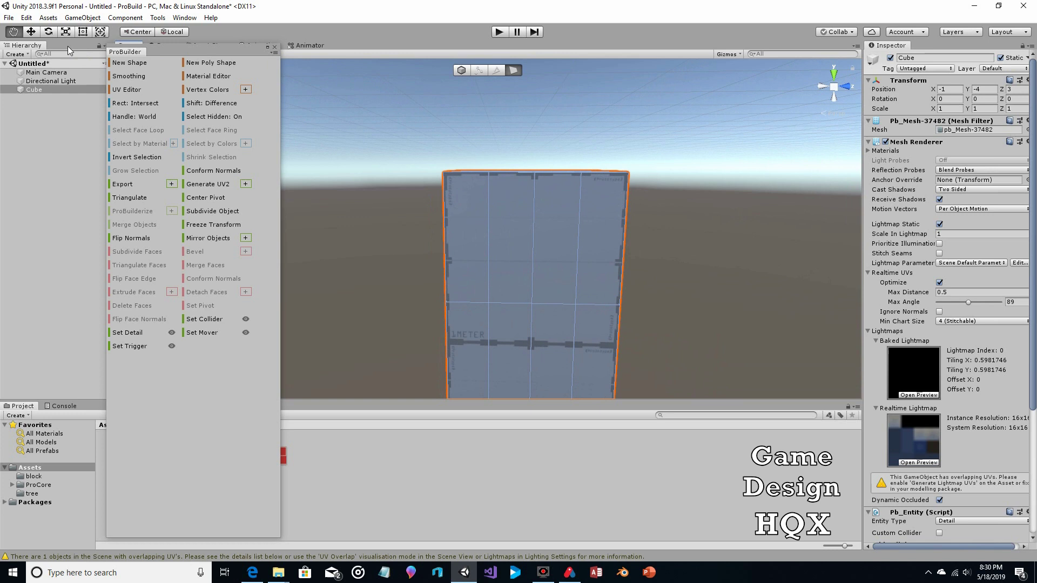
Box-select the cube's upper side faces, orbiting to include the other sides.
{"action": "left_click", "coordinate": [31, 31]}
{"action": "left_click_drag", "start_coordinate": [396, 126], "coordinate": [669, 263]}
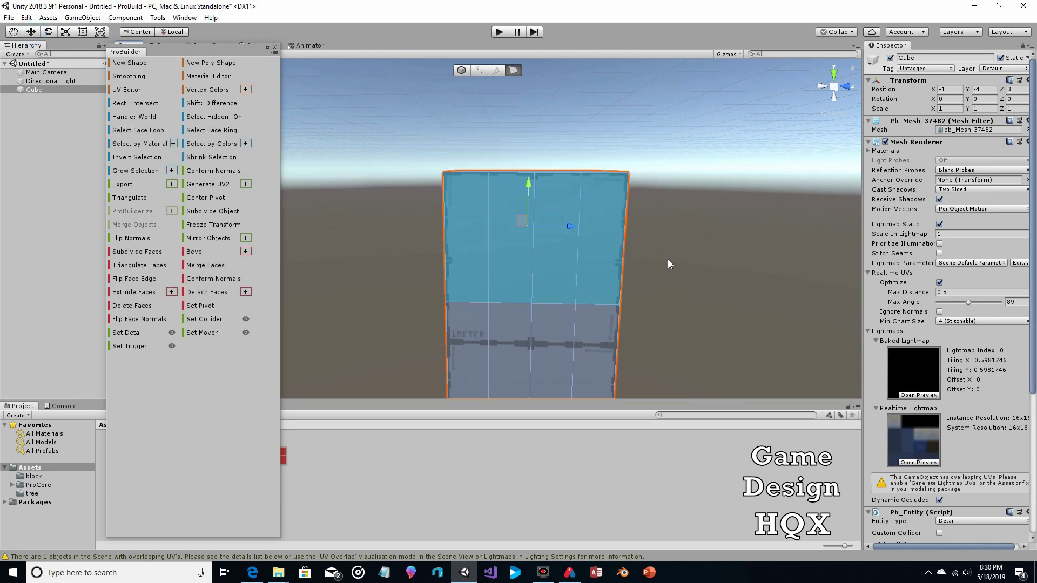
{"action": "left_click", "coordinate": [13, 31]}
{"action": "left_click_drag", "start_coordinate": [294, 142], "coordinate": [613, 292], "text": "alt"}
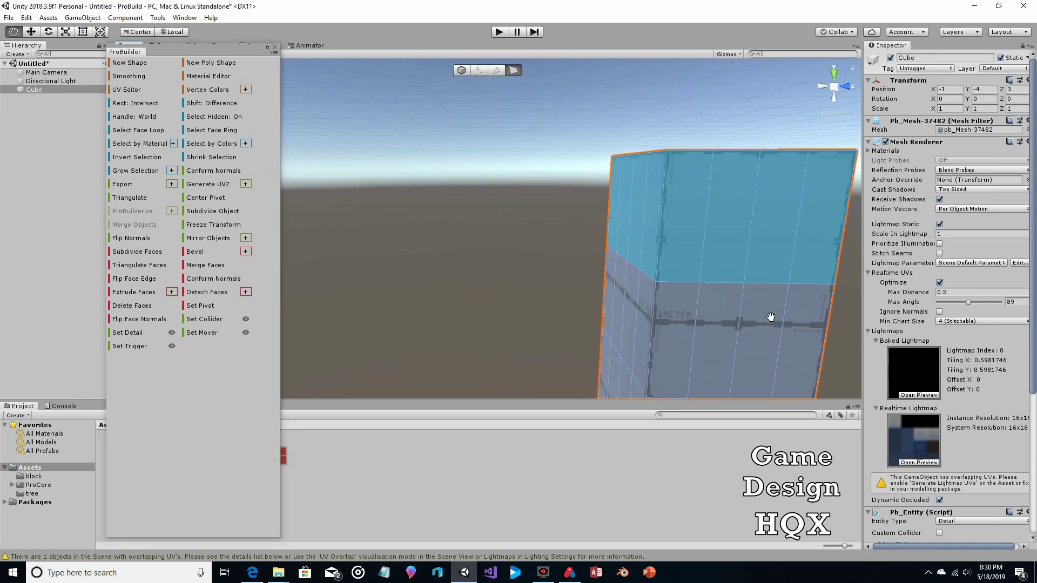
{"action": "left_click_drag", "start_coordinate": [771, 317], "coordinate": [555, 234], "text": "alt"}
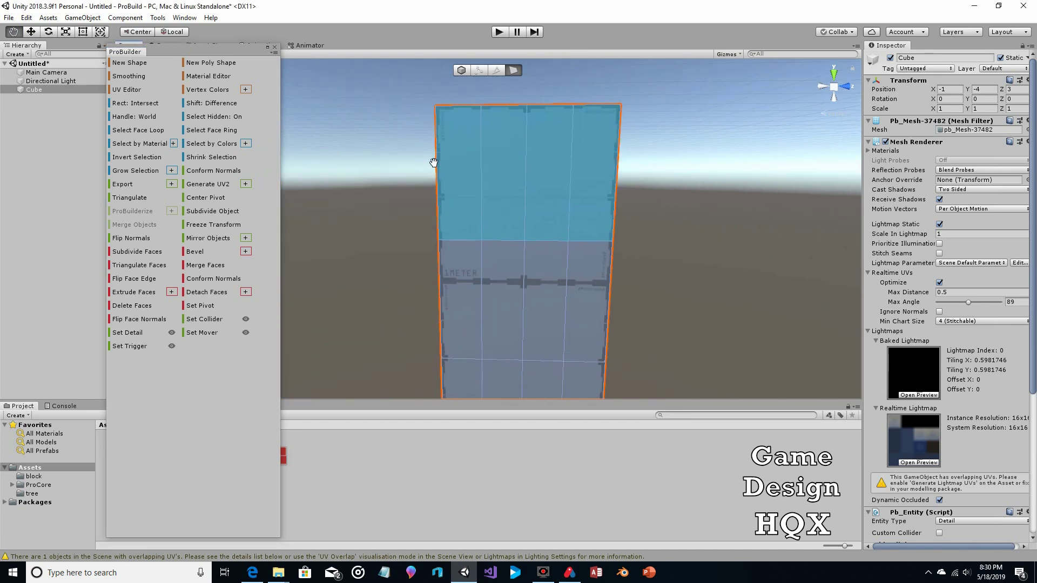
{"action": "left_click_drag", "start_coordinate": [415, 193], "coordinate": [399, 231], "text": "alt"}
{"action": "left_click", "coordinate": [31, 32]}
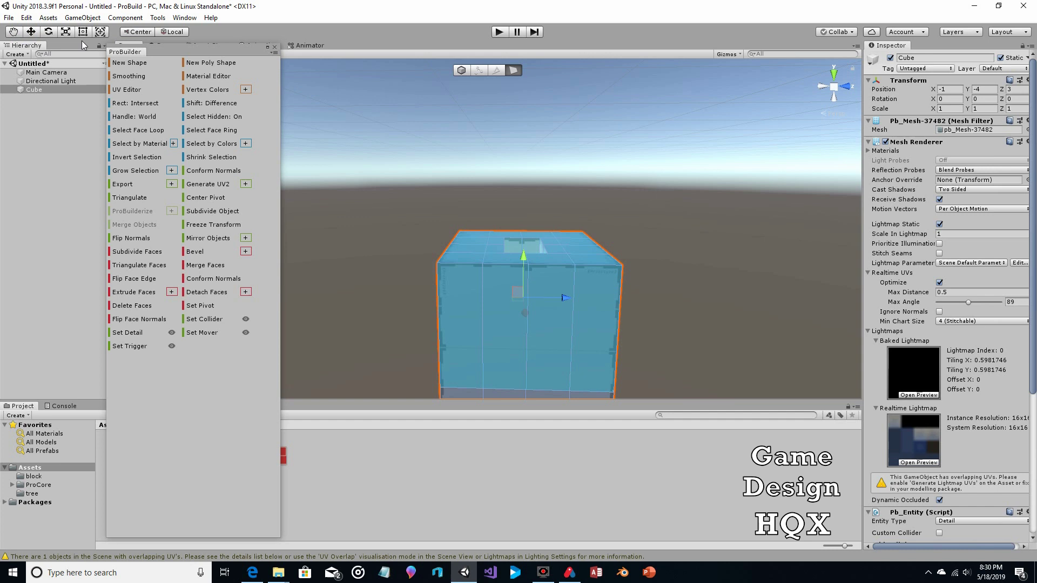
Extrude the selected upper faces outward with Scale into a wider overhanging block.
{"action": "left_click", "coordinate": [65, 32]}
{"action": "left_click_drag", "start_coordinate": [572, 300], "coordinate": [590, 300], "text": "shift"}
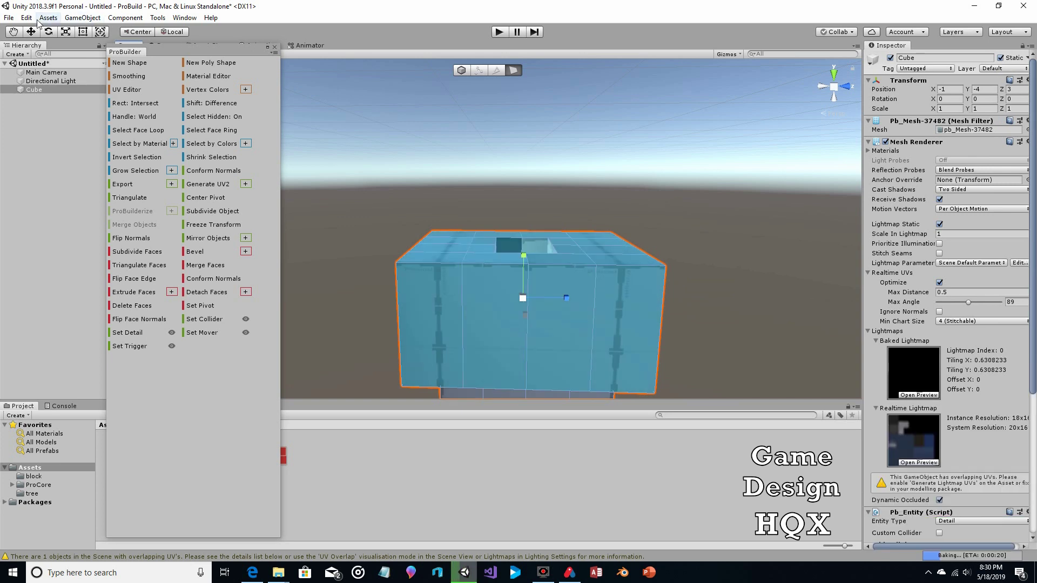
{"action": "left_click_drag", "start_coordinate": [421, 186], "coordinate": [631, 202], "text": "alt"}
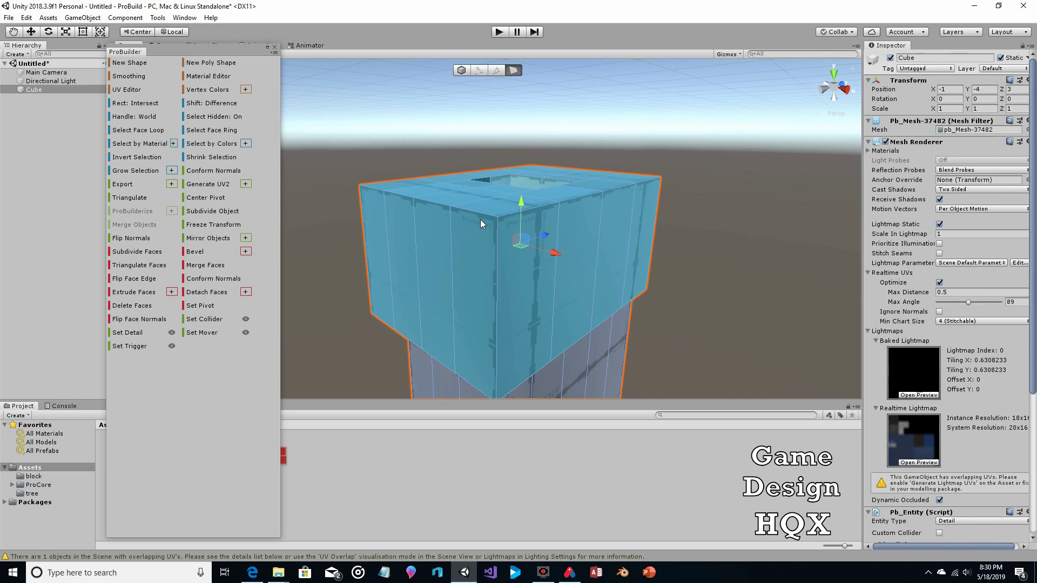
{"action": "left_click", "coordinate": [65, 33]}
{"action": "left_click_drag", "start_coordinate": [561, 255], "coordinate": [569, 261], "text": "shift"}
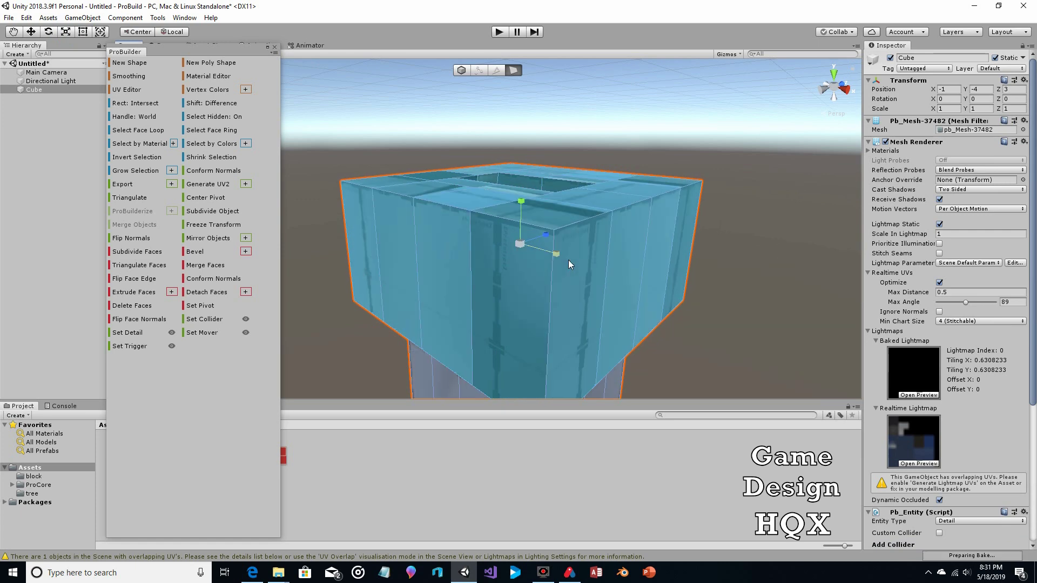
Inspect the widened top from above and move the ProBuilder panel aside.
{"action": "left_click", "coordinate": [11, 32]}
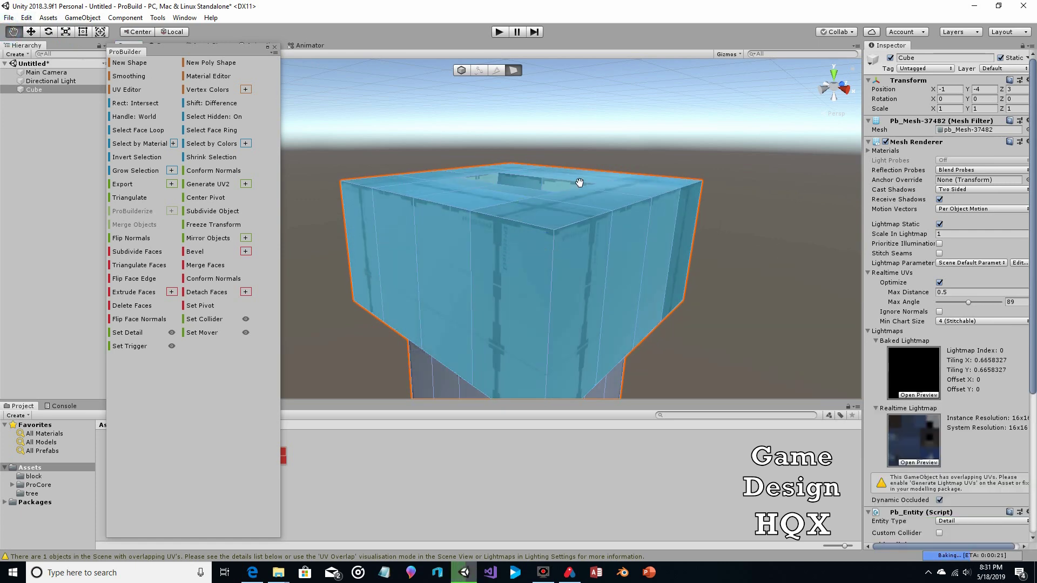
{"action": "left_click_drag", "start_coordinate": [579, 180], "coordinate": [633, 224], "text": "alt"}
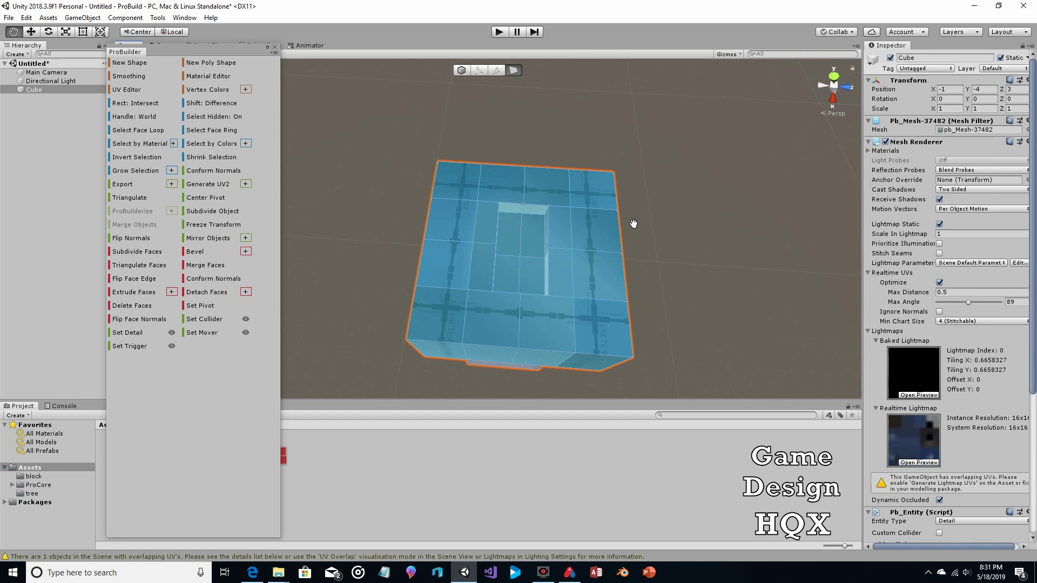
{"action": "scroll", "coordinate": [638, 220], "scroll_direction": "up", "scroll_amount": 5}
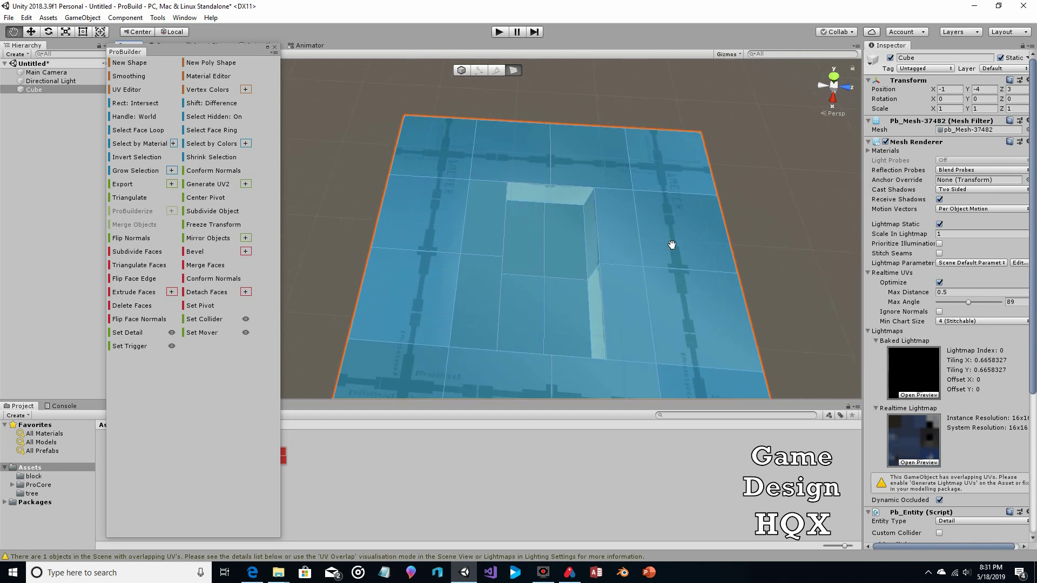
{"action": "mouse_move", "coordinate": [700, 245]}
{"action": "left_mouse_down"}
{"action": "mouse_move", "coordinate": [691, 229]}
{"action": "mouse_move", "coordinate": [656, 245]}
{"action": "mouse_move", "coordinate": [652, 193]}
{"action": "mouse_move", "coordinate": [697, 301]}
{"action": "mouse_move", "coordinate": [700, 253]}
{"action": "mouse_move", "coordinate": [676, 276]}
{"action": "mouse_move", "coordinate": [670, 248]}
{"action": "mouse_move", "coordinate": [661, 256]}
{"action": "mouse_move", "coordinate": [690, 243]}
{"action": "left_mouse_up"}
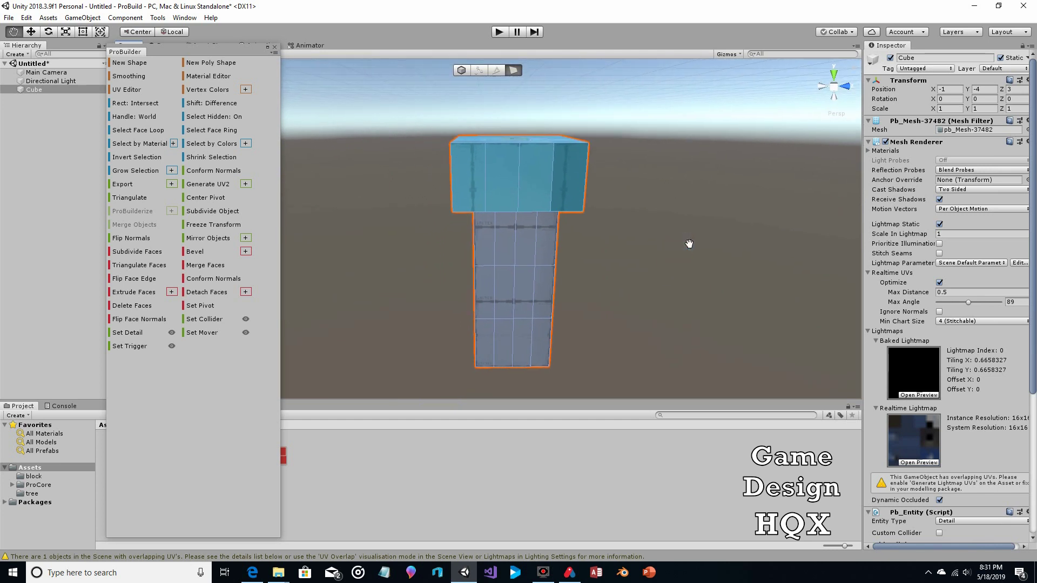
{"action": "left_click_drag", "start_coordinate": [222, 53], "coordinate": [146, 51]}
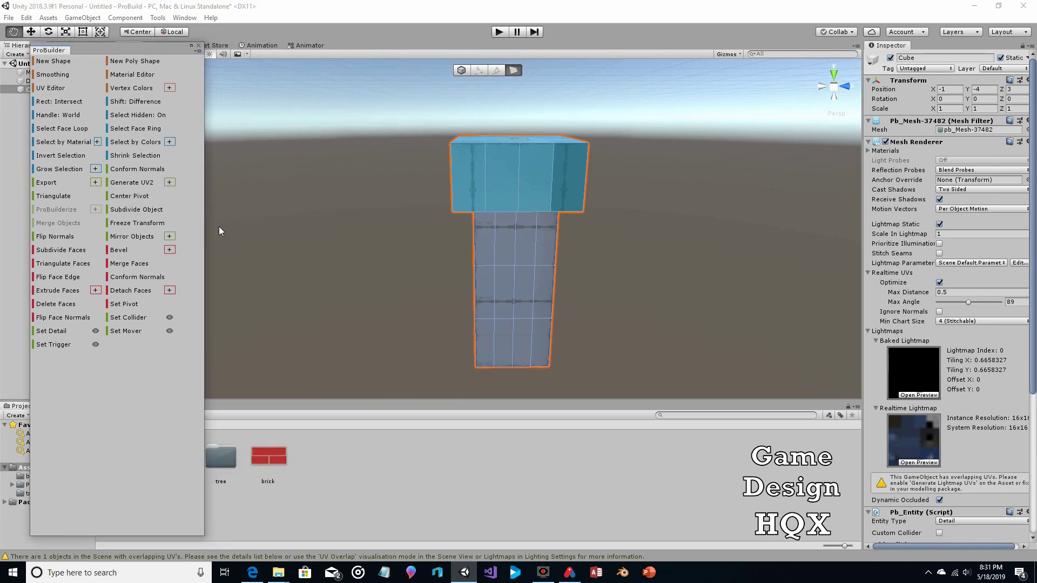
Create a new material in the Project's Assets named bricks.
{"action": "right_click", "coordinate": [360, 463]}
{"action": "mouse_move", "coordinate": [416, 210]}
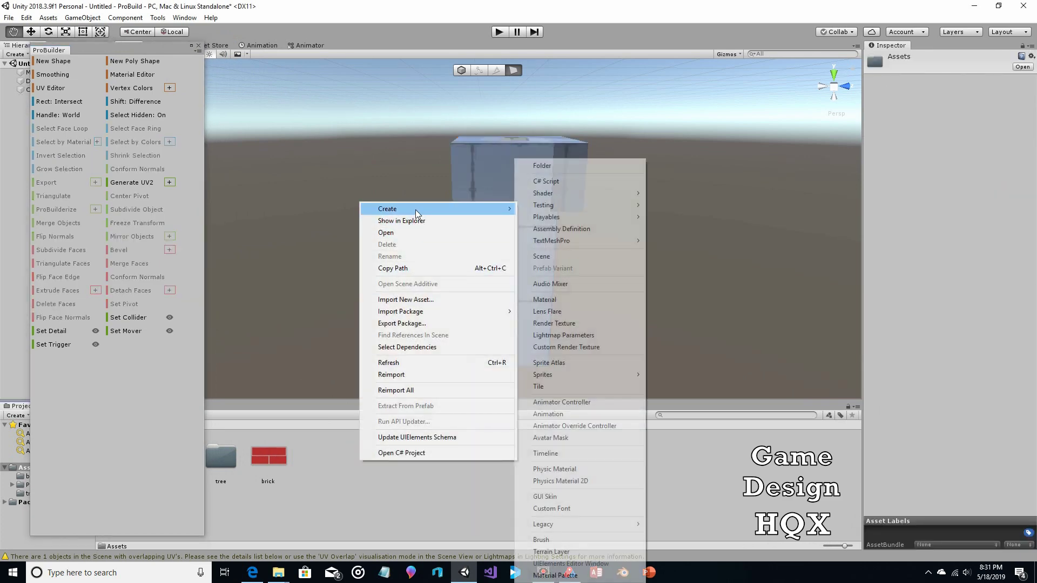
{"action": "left_click", "coordinate": [545, 300]}
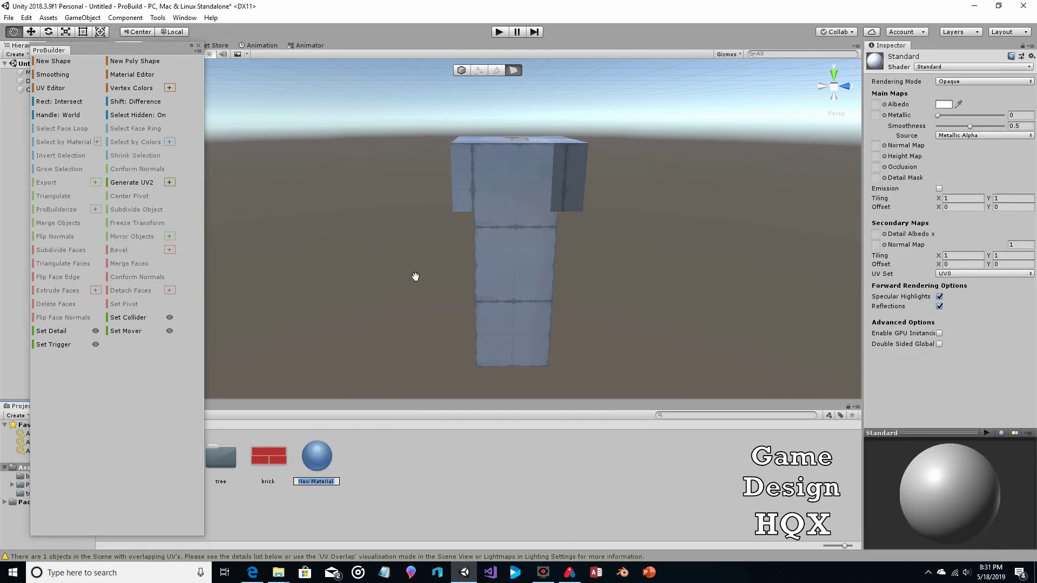
{"action": "type", "text": "bricks"}
{"action": "key", "text": "Return"}
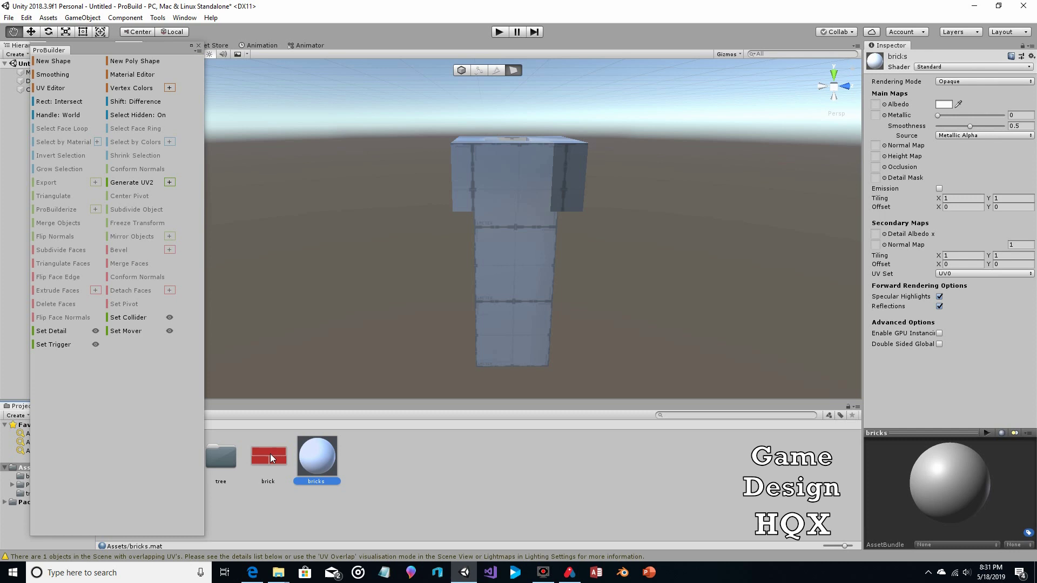
Put the brick texture in the bricks material's Albedo and add bricks to palette slot Alt+5.
{"action": "left_click", "coordinate": [876, 105]}
{"action": "left_click_drag", "start_coordinate": [878, 108], "coordinate": [877, 106]}
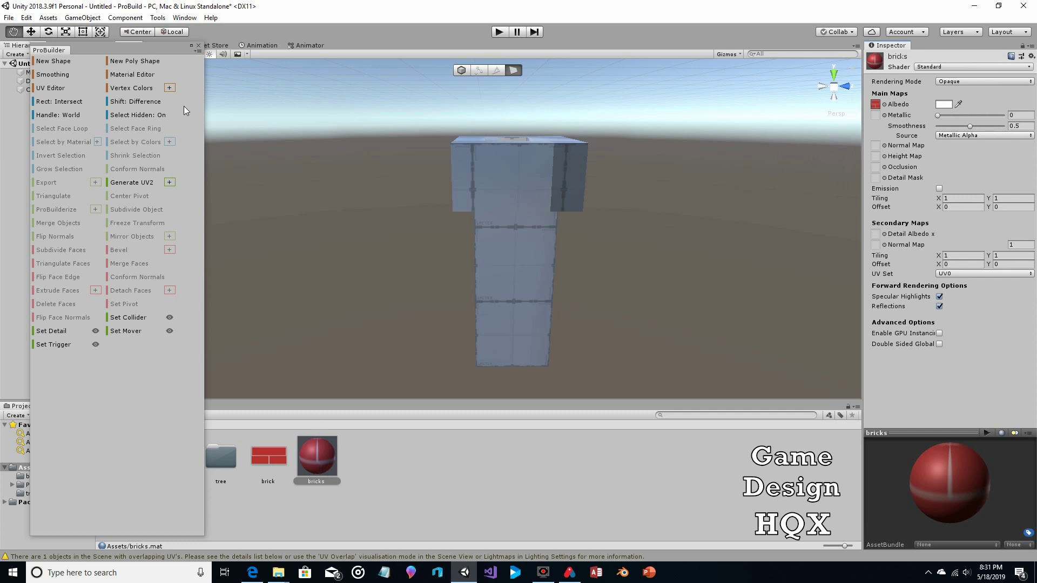
{"action": "left_click", "coordinate": [145, 79]}
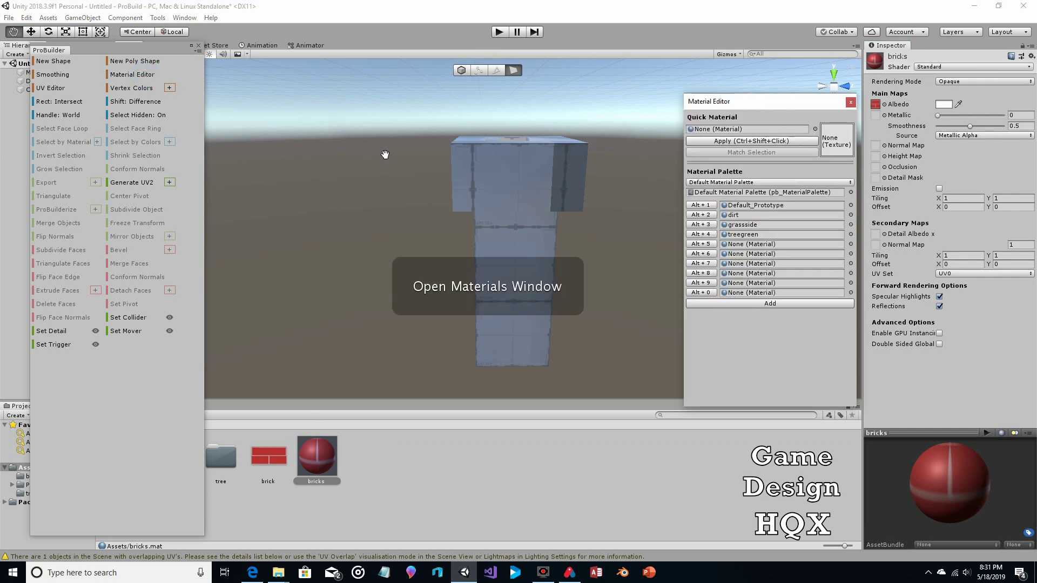
{"action": "left_click_drag", "start_coordinate": [317, 456], "coordinate": [735, 246]}
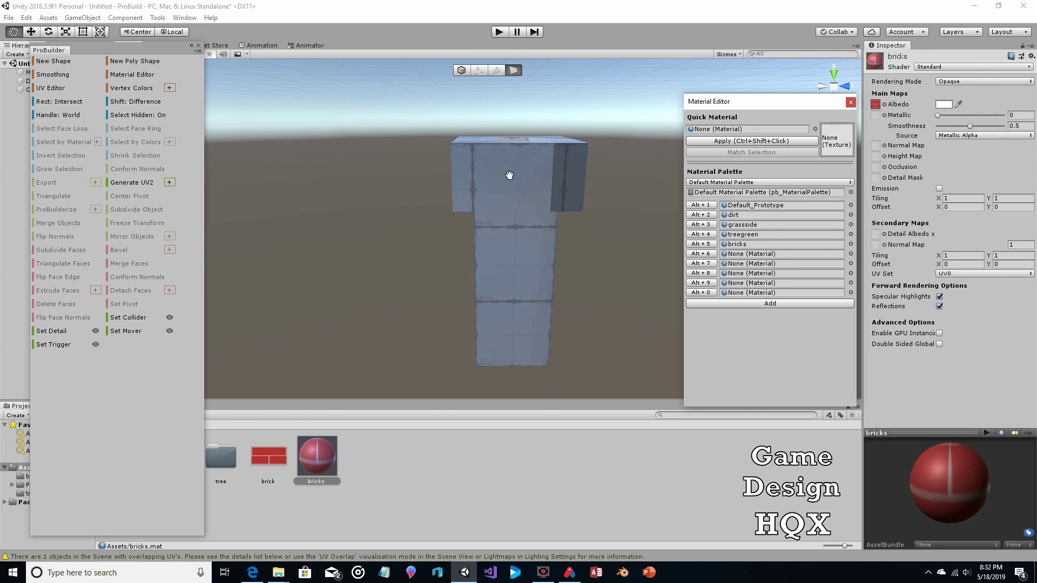
In object mode, select the chimney cube and apply the Alt+5 bricks material.
{"action": "left_click", "coordinate": [461, 70]}
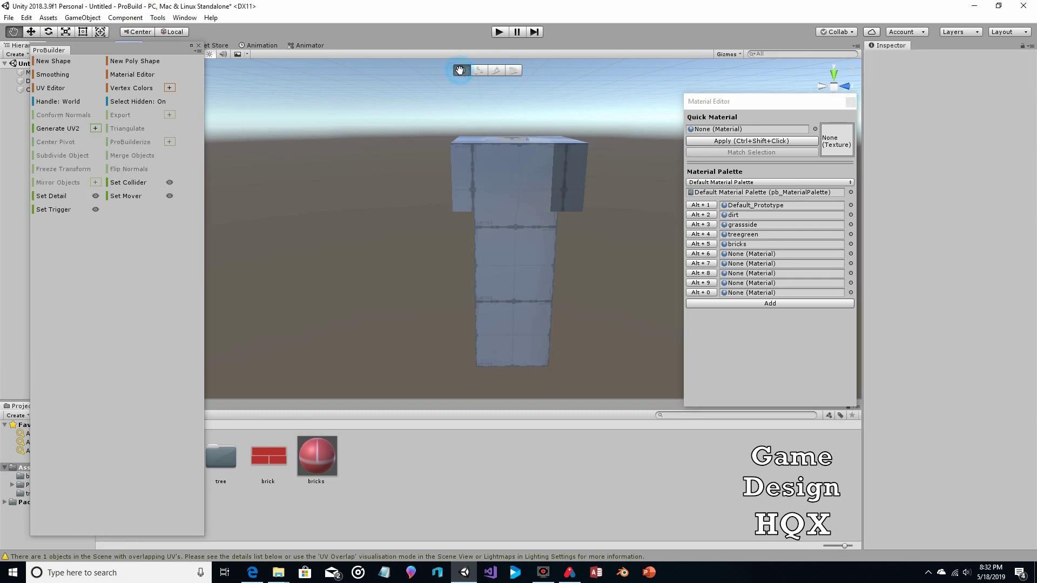
{"action": "key", "text": "w"}
{"action": "left_click", "coordinate": [512, 153]}
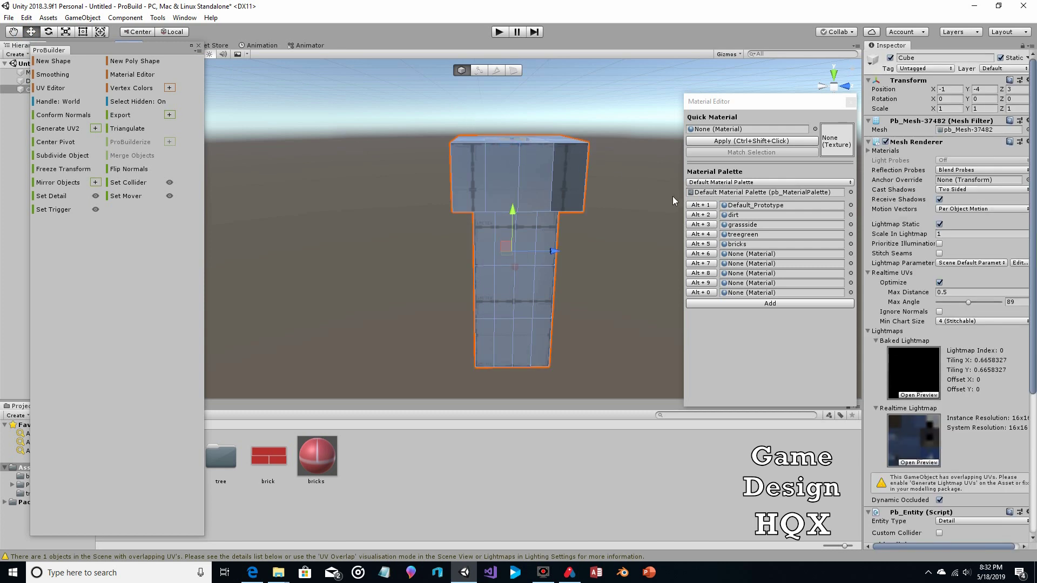
{"action": "left_click", "coordinate": [702, 244]}
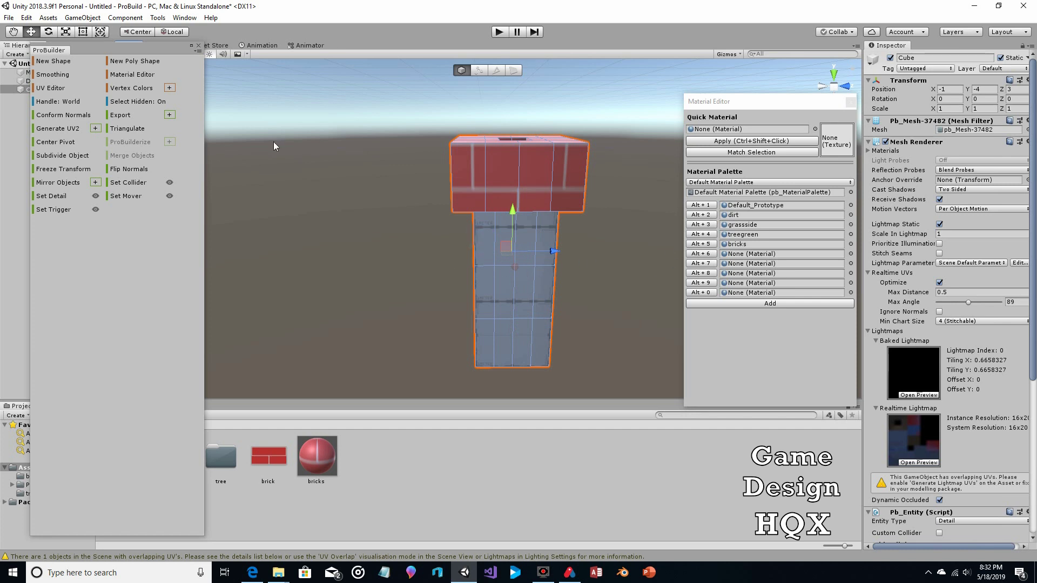
Select a chimney face from the left side and apply bricks to it as well.
{"action": "key", "text": "q"}
{"action": "left_click_drag", "start_coordinate": [342, 162], "coordinate": [562, 227]}
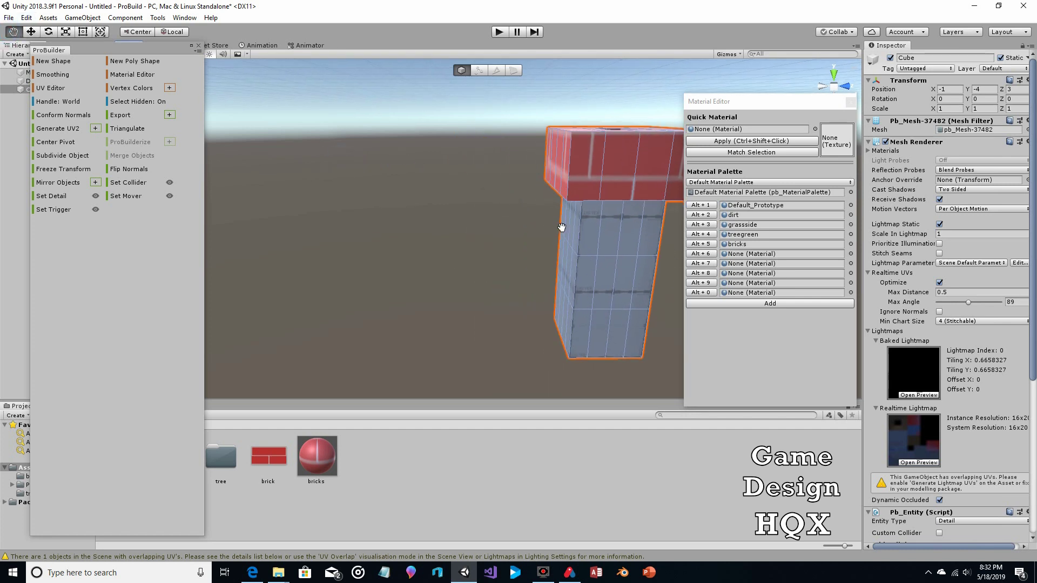
{"action": "key", "text": "w"}
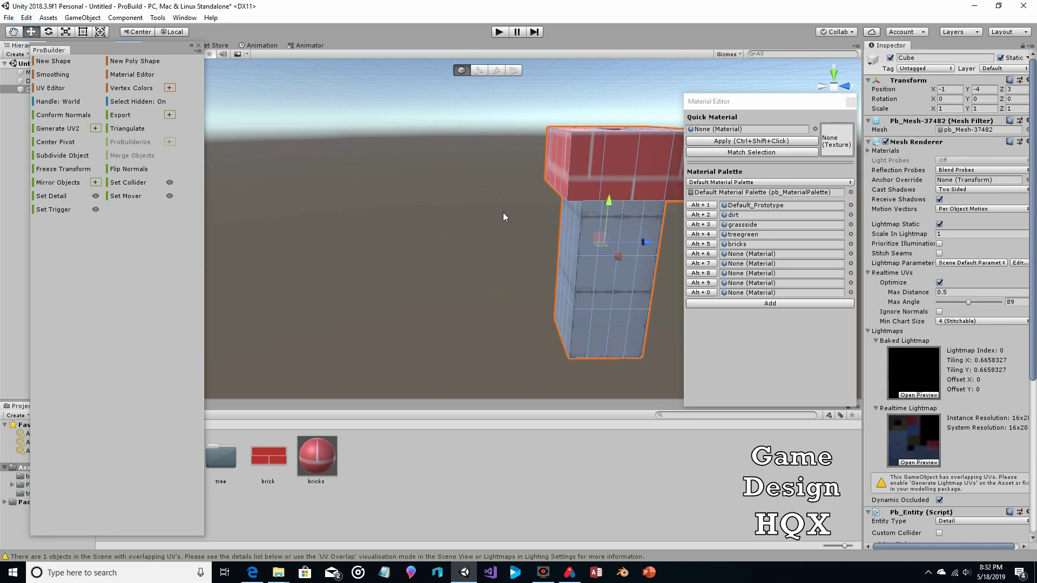
{"action": "left_click_drag", "start_coordinate": [528, 211], "coordinate": [489, 190]}
{"action": "left_click", "coordinate": [601, 237]}
{"action": "left_click", "coordinate": [703, 244]}
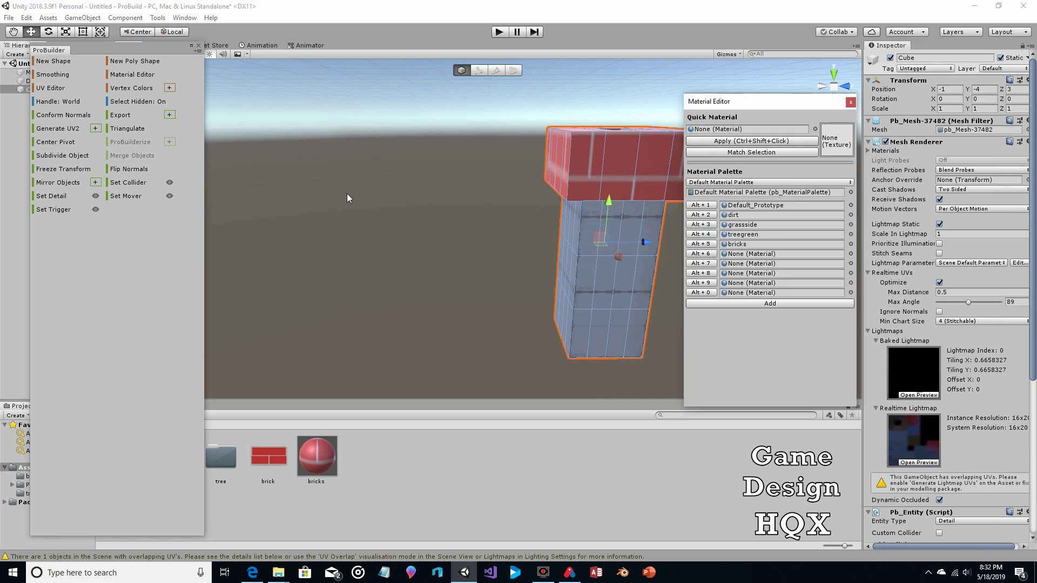
{"action": "left_click", "coordinate": [13, 31]}
{"action": "left_click_drag", "start_coordinate": [397, 153], "coordinate": [286, 148]}
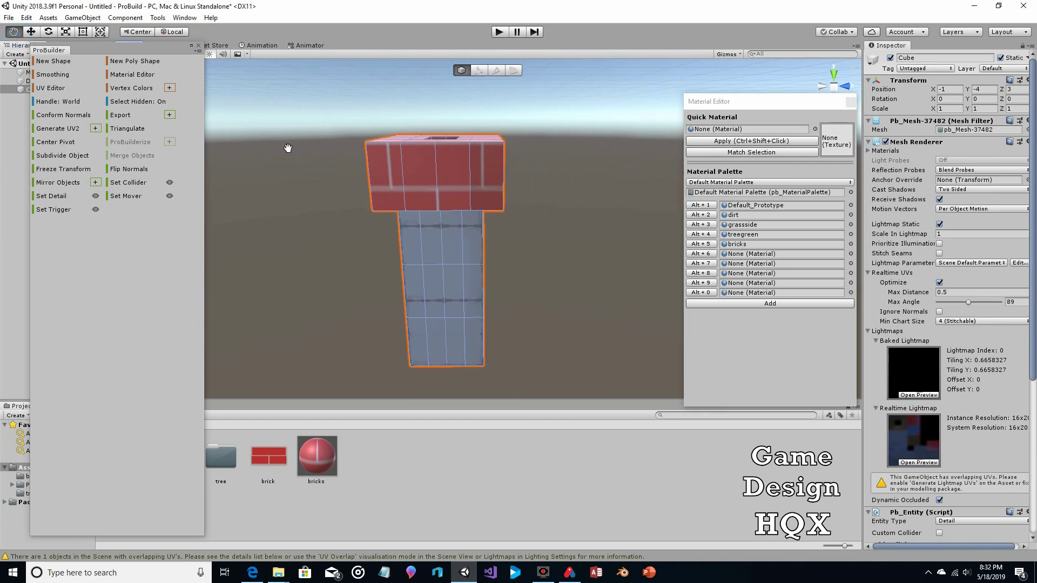
{"action": "left_click_drag", "start_coordinate": [541, 225], "coordinate": [571, 192]}
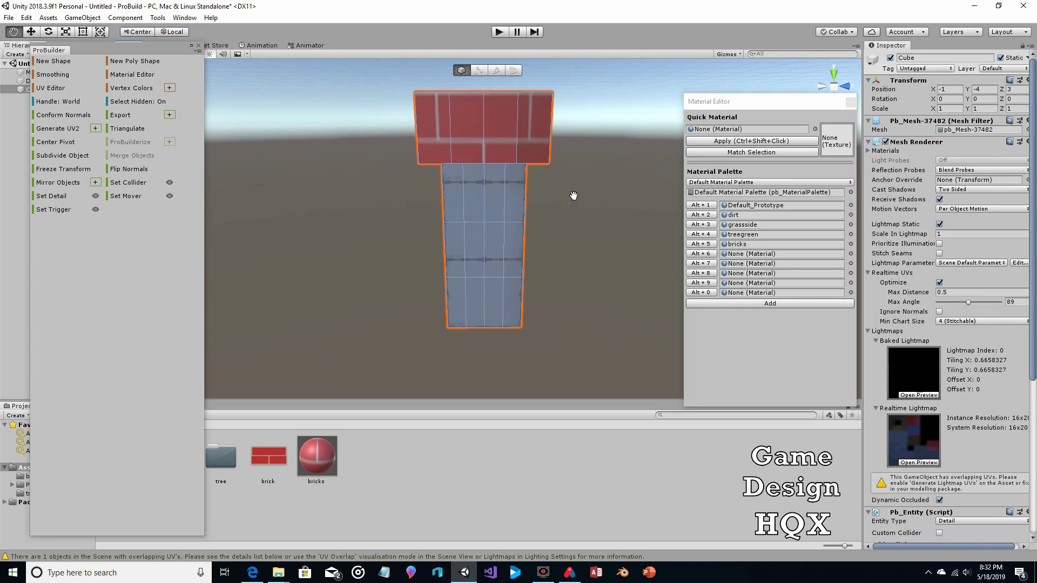
Marquee-select the lower column faces, apply Alt+5 bricks, and select the bricks material asset.
{"action": "left_click", "coordinate": [508, 73]}
{"action": "left_click_drag", "start_coordinate": [551, 342], "coordinate": [406, 184]}
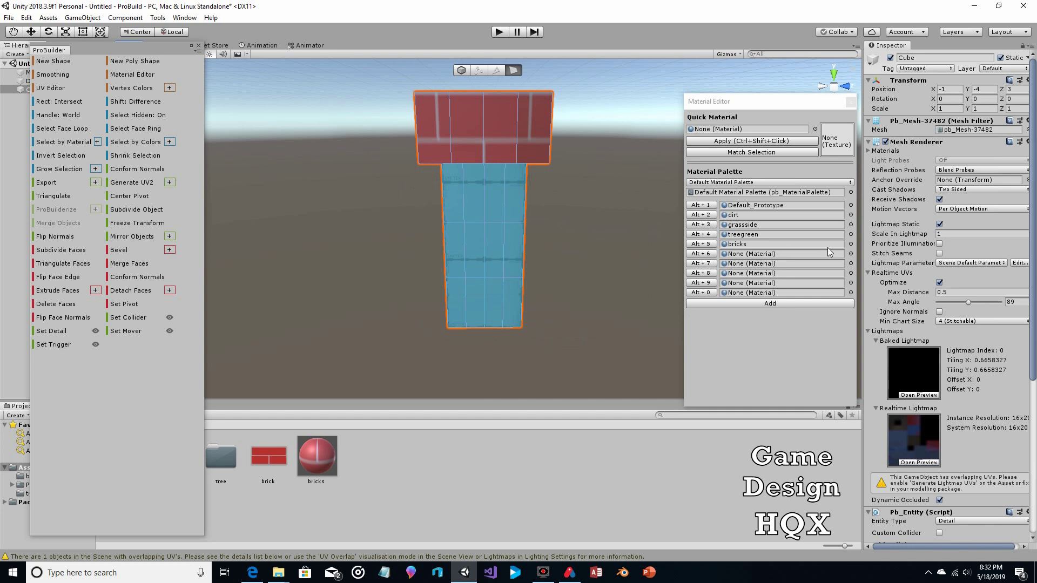
{"action": "left_click", "coordinate": [710, 246]}
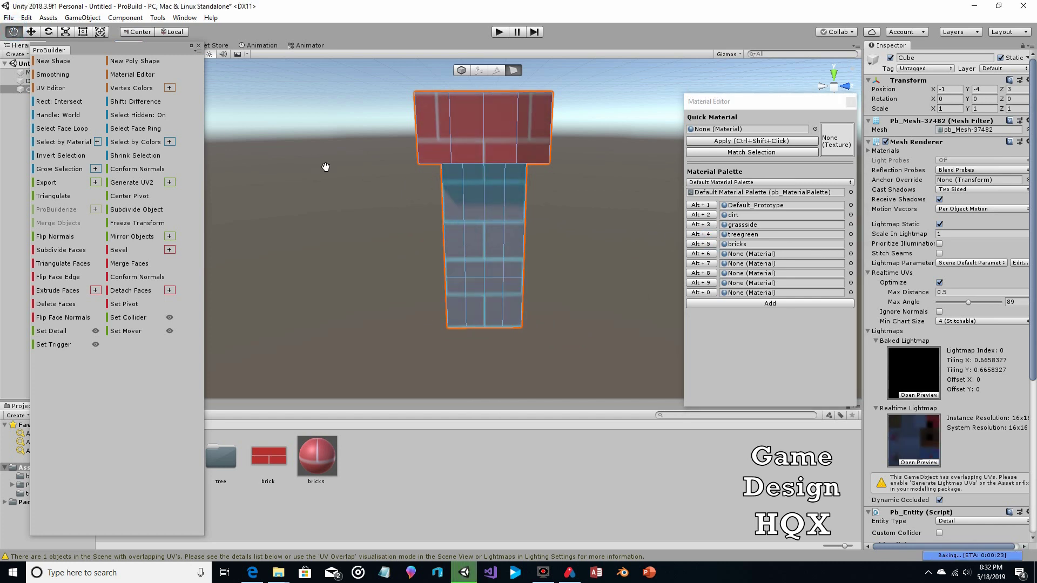
{"action": "middle_click_drag", "start_coordinate": [327, 166], "coordinate": [442, 274]}
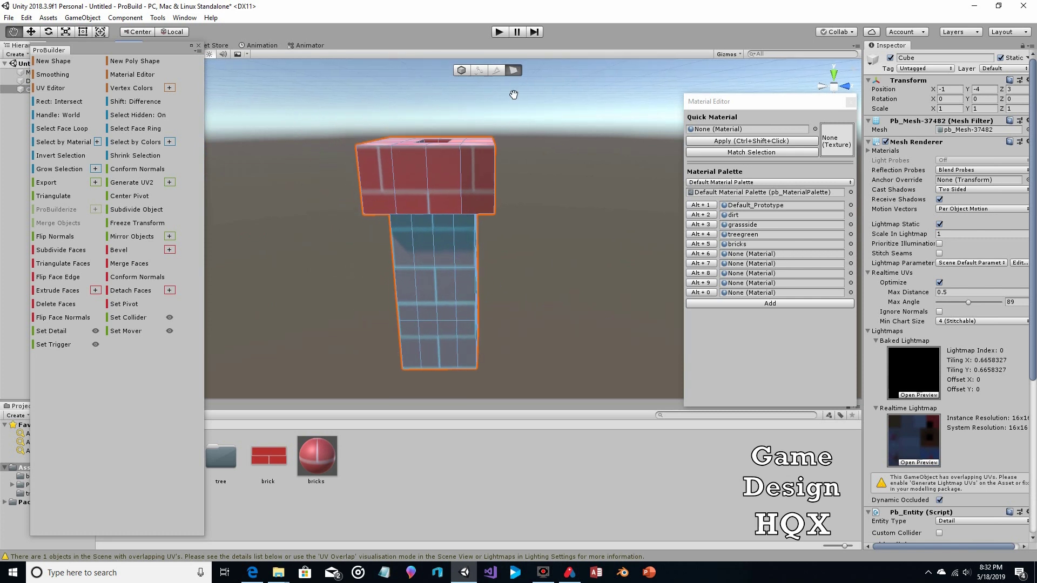
{"action": "left_click", "coordinate": [29, 32]}
{"action": "left_click", "coordinate": [317, 459]}
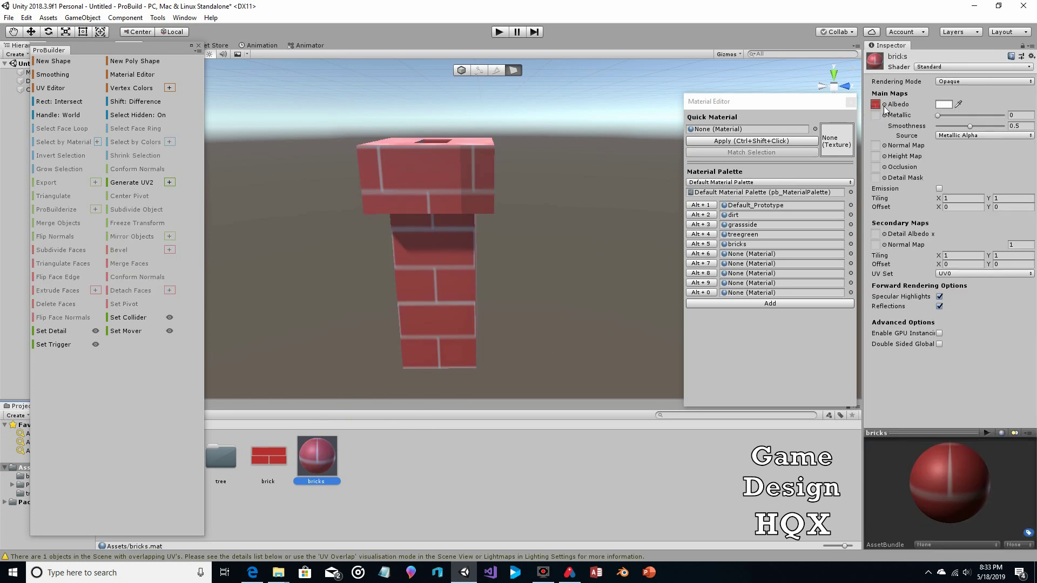
Set the bricks material's Main Maps Tiling to X 3 and Y 5.
{"action": "left_click", "coordinate": [949, 198]}
{"action": "type", "text": "3"}
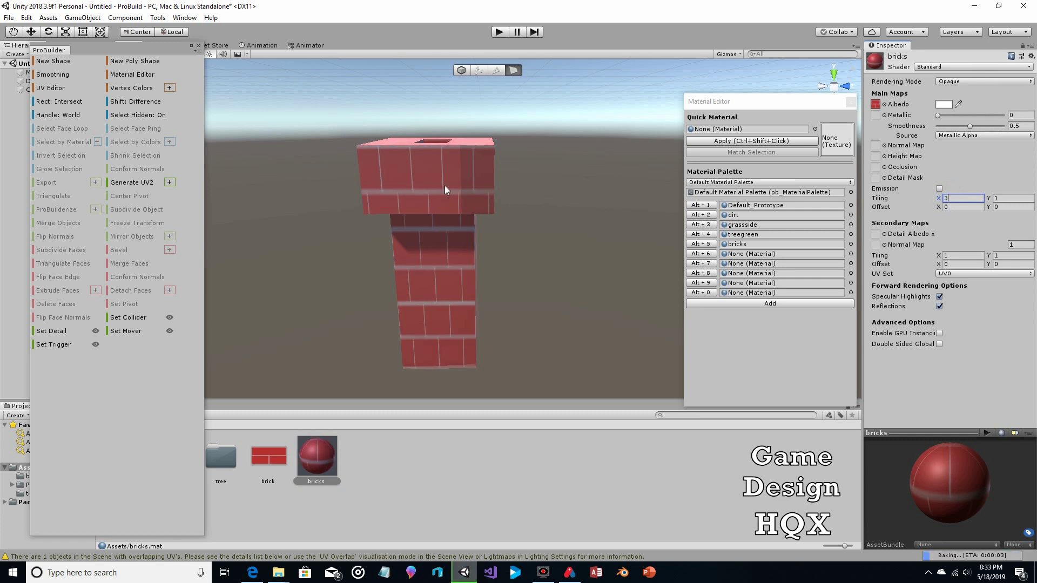
{"action": "key", "text": "Tab"}
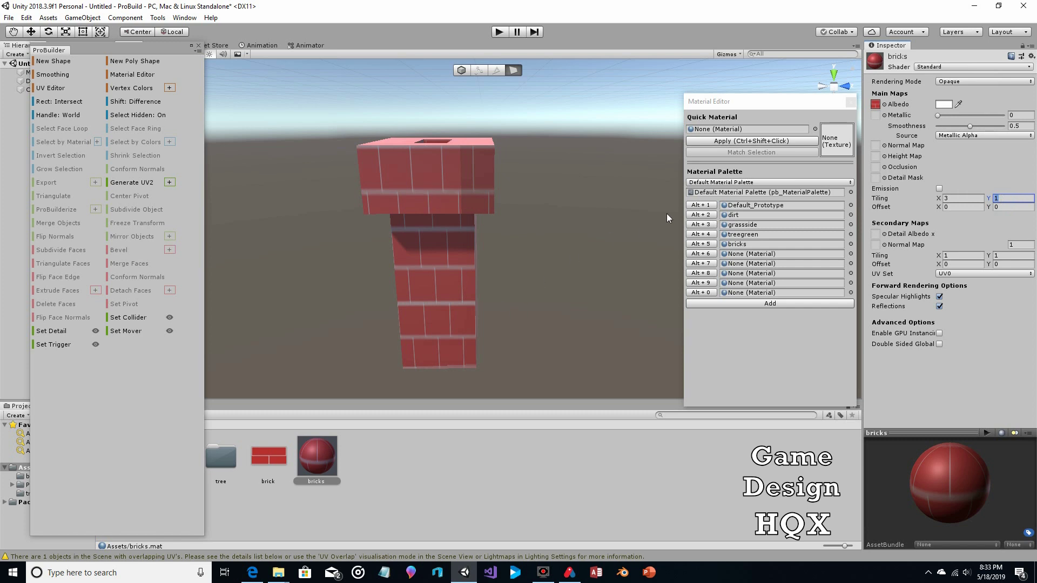
{"action": "type", "text": "5"}
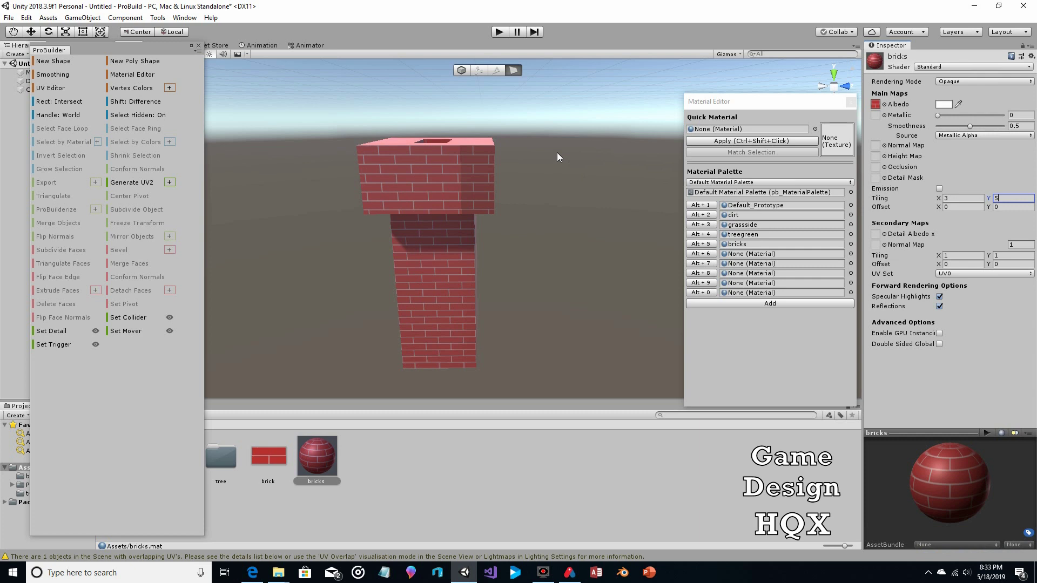
{"action": "left_click", "coordinate": [13, 31]}
Orbit around the bricked chimney, then close the ProBuilder and Material Editor windows.
{"action": "left_click_drag", "start_coordinate": [393, 212], "coordinate": [474, 225]}
{"action": "right_click_drag", "start_coordinate": [474, 225], "coordinate": [571, 238]}
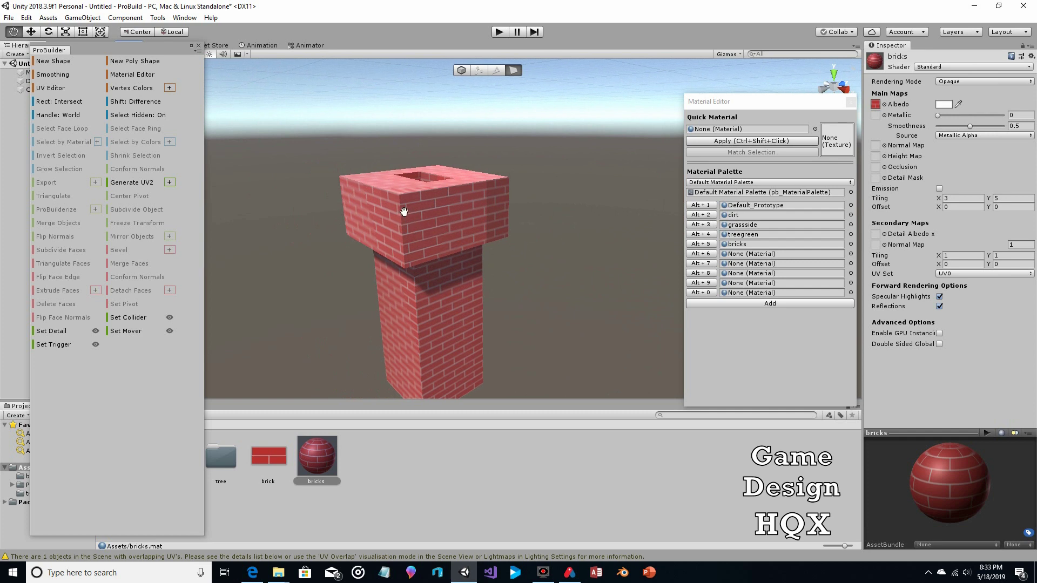
{"action": "left_click_drag", "start_coordinate": [533, 248], "coordinate": [515, 242]}
{"action": "right_click_drag", "start_coordinate": [514, 242], "coordinate": [412, 234]}
{"action": "left_click_drag", "start_coordinate": [461, 241], "coordinate": [382, 239]}
{"action": "left_click_drag", "start_coordinate": [571, 246], "coordinate": [434, 246]}
{"action": "right_click_drag", "start_coordinate": [434, 245], "coordinate": [365, 254]}
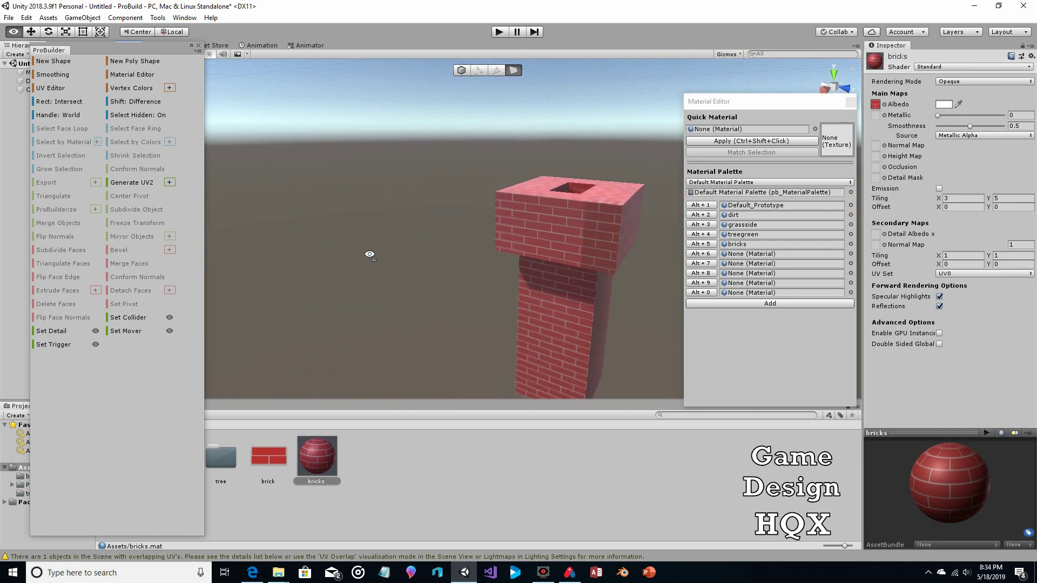
{"action": "left_click_drag", "start_coordinate": [440, 243], "coordinate": [334, 245]}
{"action": "right_click_drag", "start_coordinate": [333, 245], "coordinate": [530, 280]}
{"action": "left_click_drag", "start_coordinate": [530, 279], "coordinate": [577, 227]}
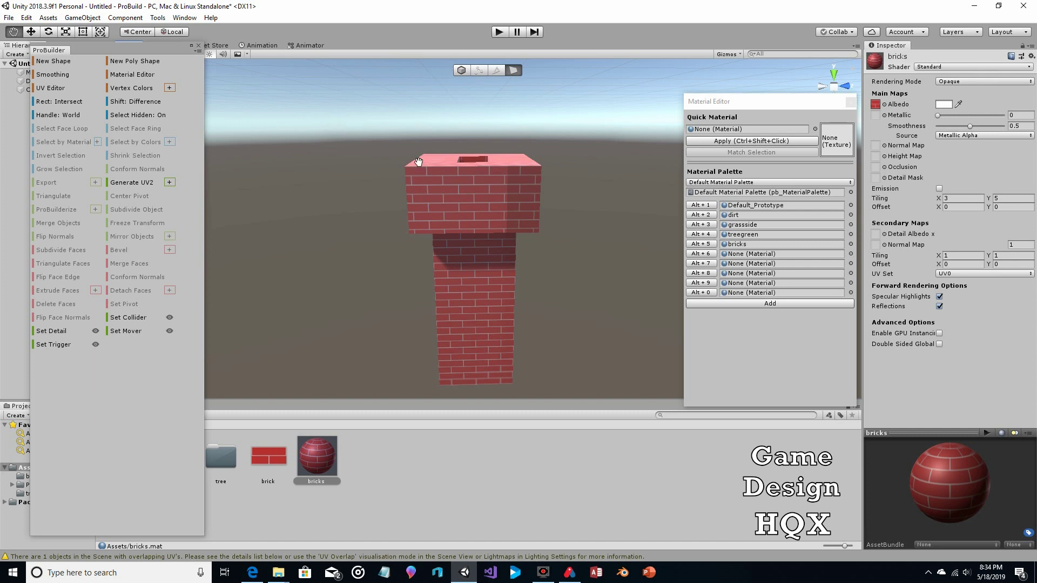
{"action": "left_click", "coordinate": [199, 45]}
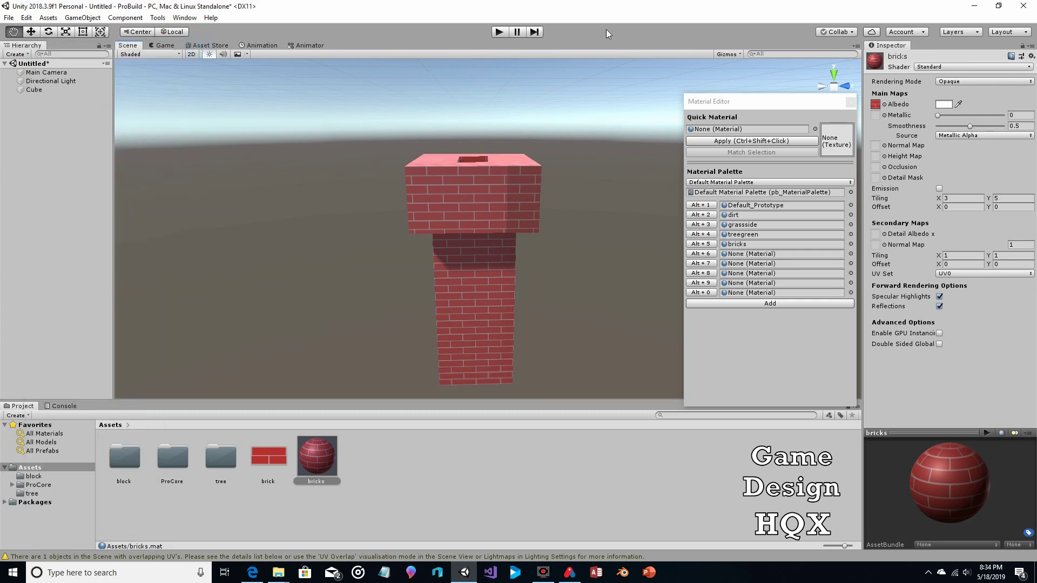
{"action": "left_click", "coordinate": [848, 102]}
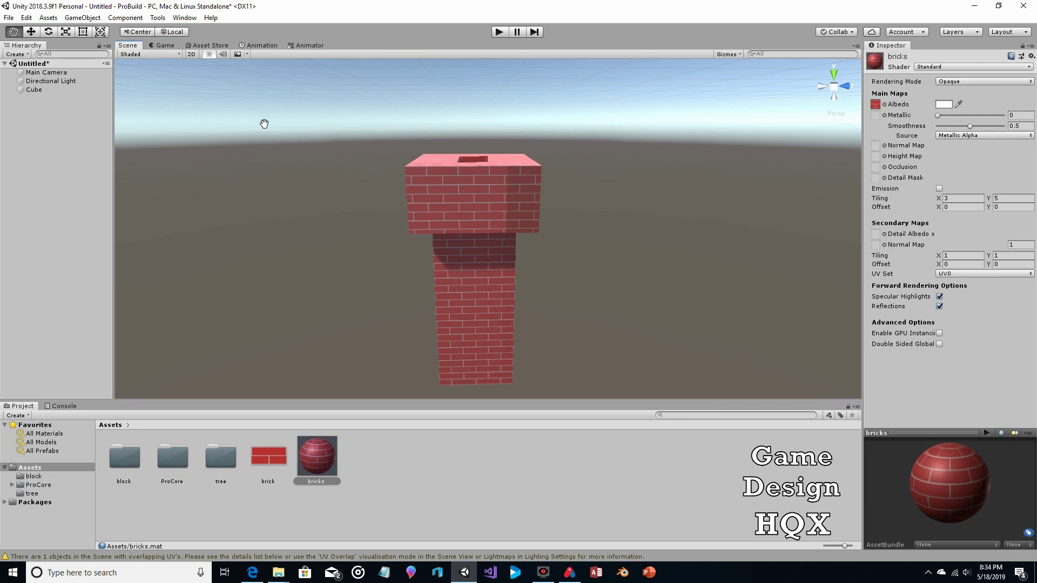
Add a Particle System via GameObject > Effects.
{"action": "left_click_drag", "start_coordinate": [264, 124], "coordinate": [259, 149]}
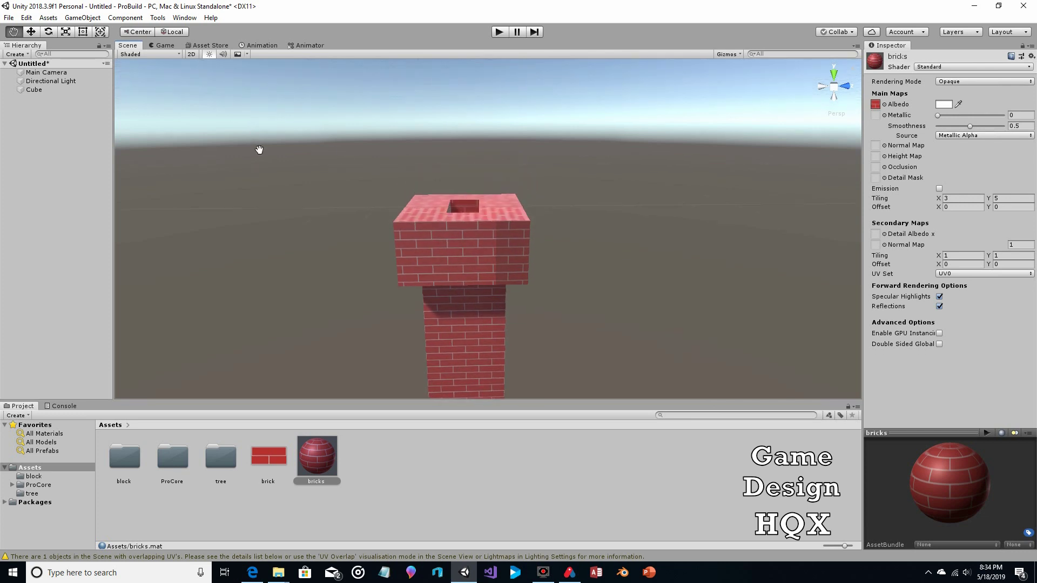
{"action": "left_click", "coordinate": [79, 19]}
{"action": "mouse_move", "coordinate": [97, 77]}
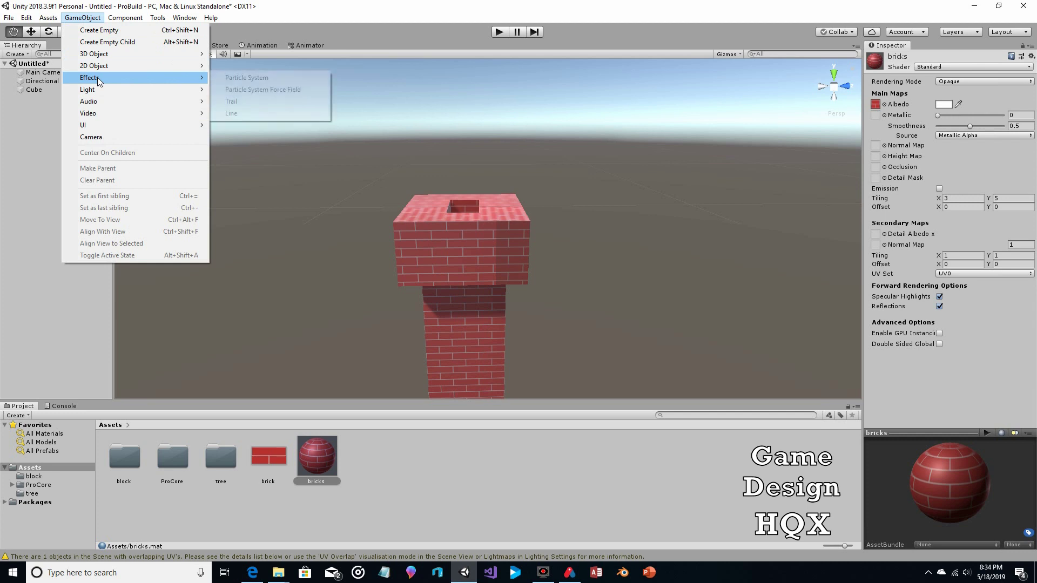
{"action": "left_click", "coordinate": [247, 78]}
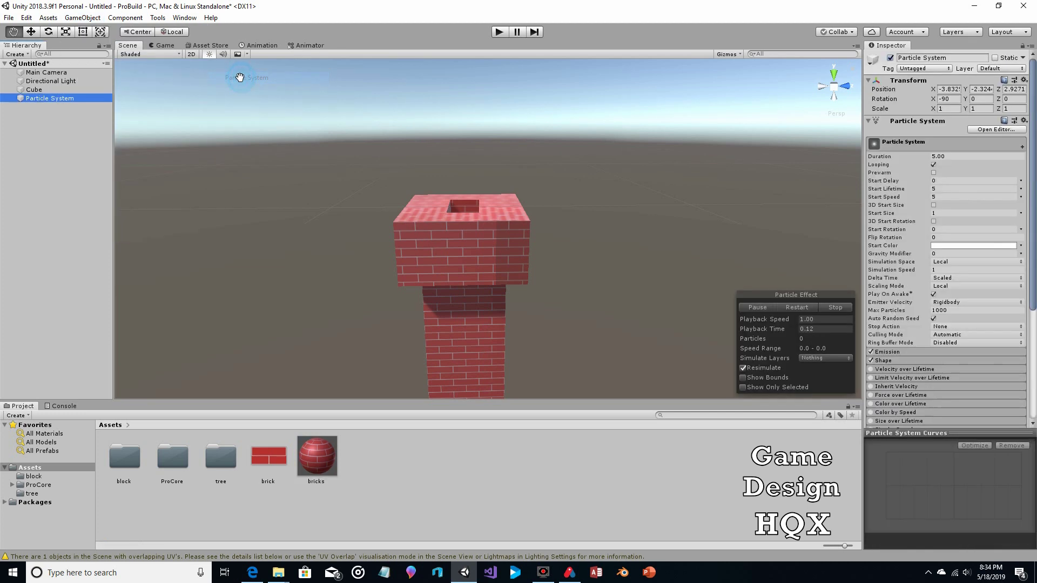
Move the particle system up onto the chimney top, centred over the opening.
{"action": "left_click", "coordinate": [30, 32]}
{"action": "scroll", "coordinate": [467, 202], "scroll_direction": "down", "scroll_amount": 3}
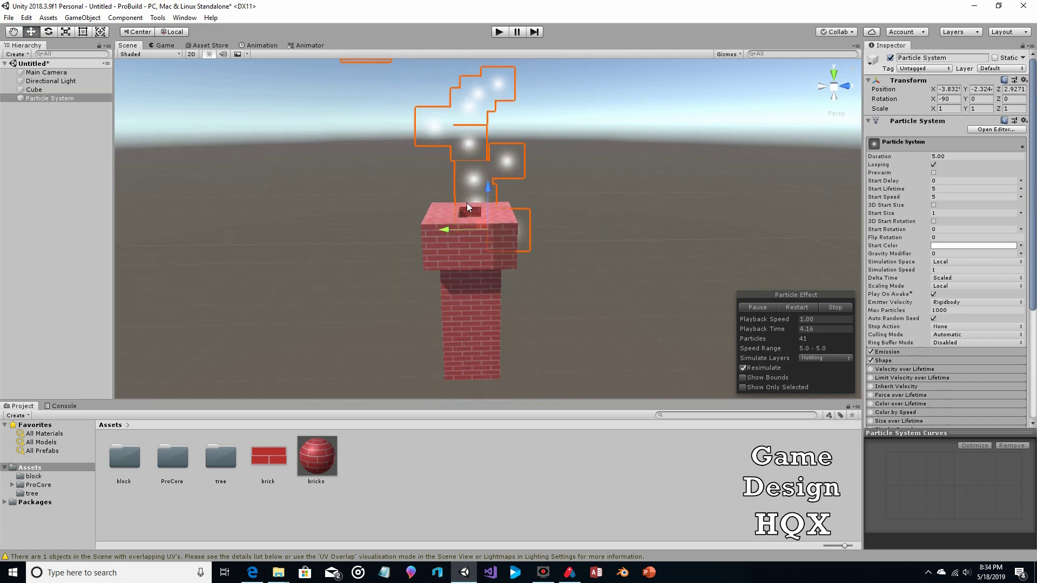
{"action": "left_click", "coordinate": [13, 31]}
{"action": "right_click_drag", "start_coordinate": [259, 155], "coordinate": [512, 200]}
{"action": "key", "text": "w"}
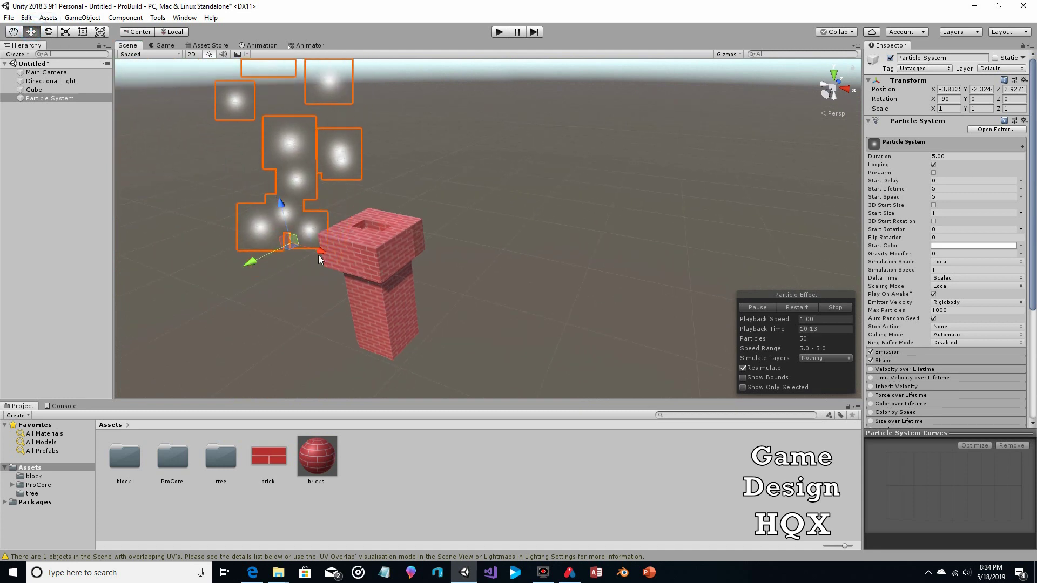
{"action": "left_click_drag", "start_coordinate": [354, 265], "coordinate": [399, 281]}
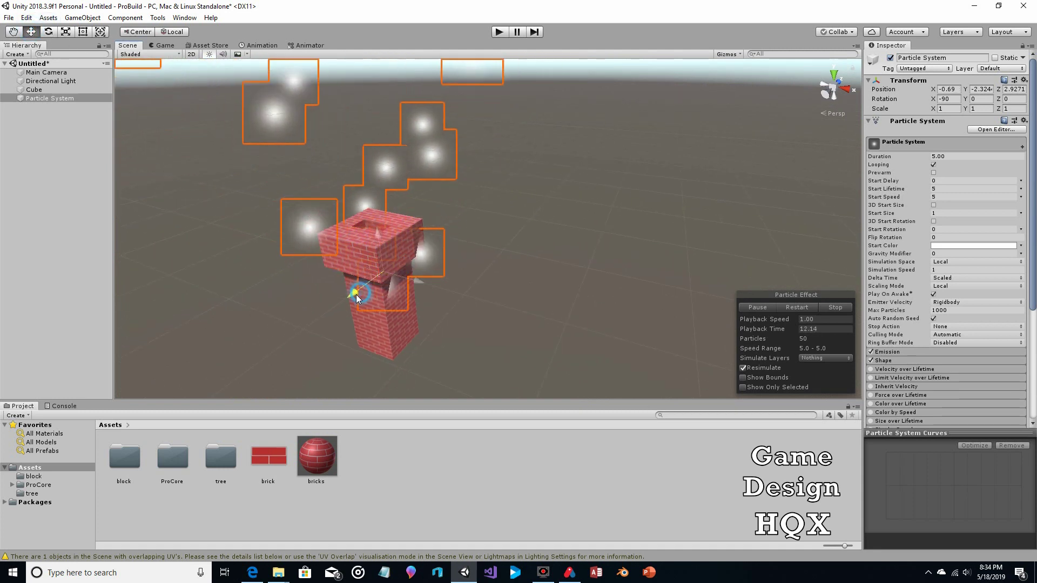
{"action": "left_click_drag", "start_coordinate": [371, 229], "coordinate": [362, 199]}
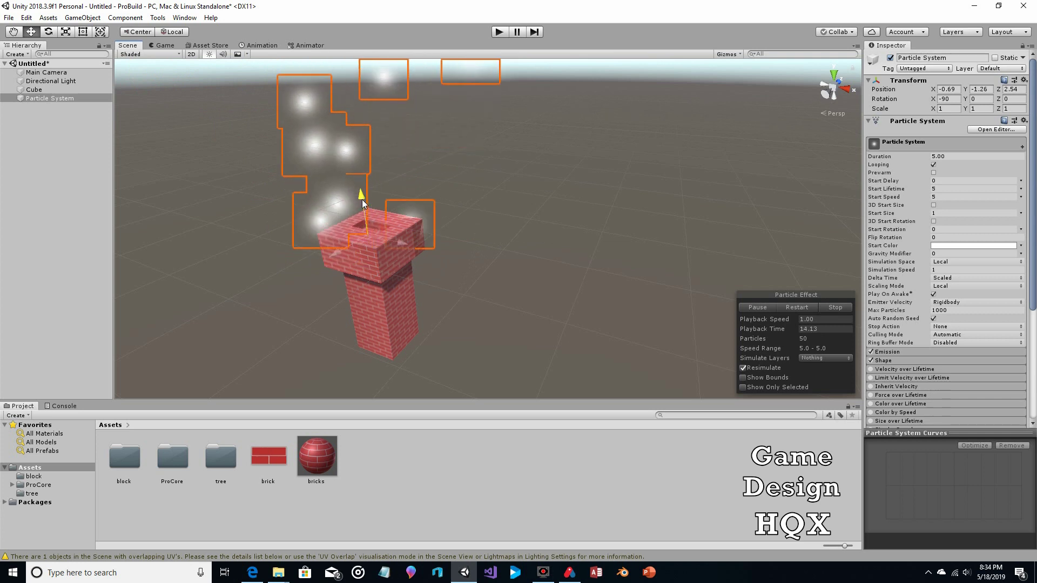
{"action": "left_click_drag", "start_coordinate": [393, 241], "coordinate": [406, 243]}
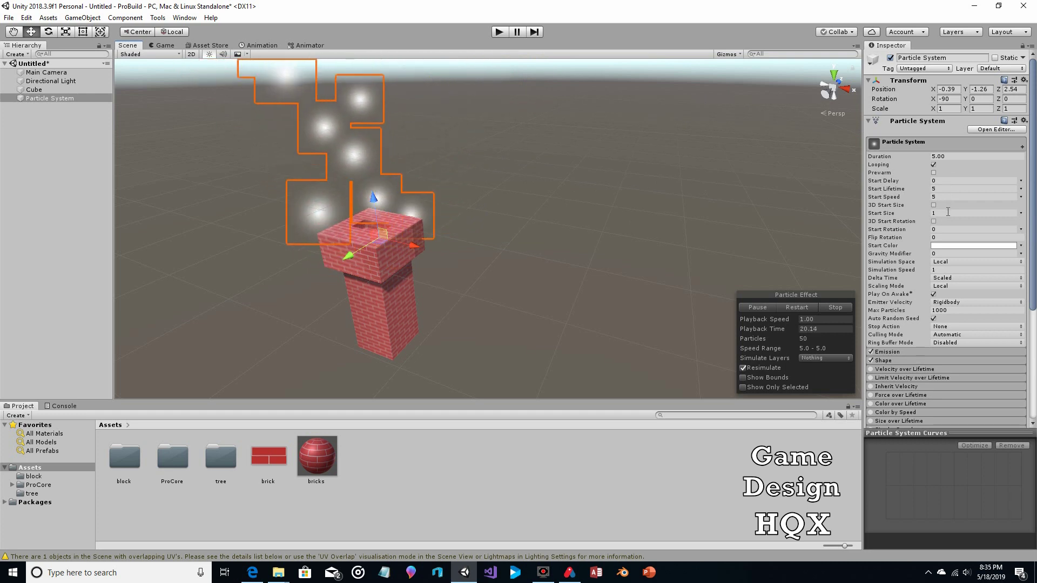
Set the particles' Start Size 0.1, Start Speed 2 and Emission Rate over Time 20.
{"action": "left_click", "coordinate": [944, 214]}
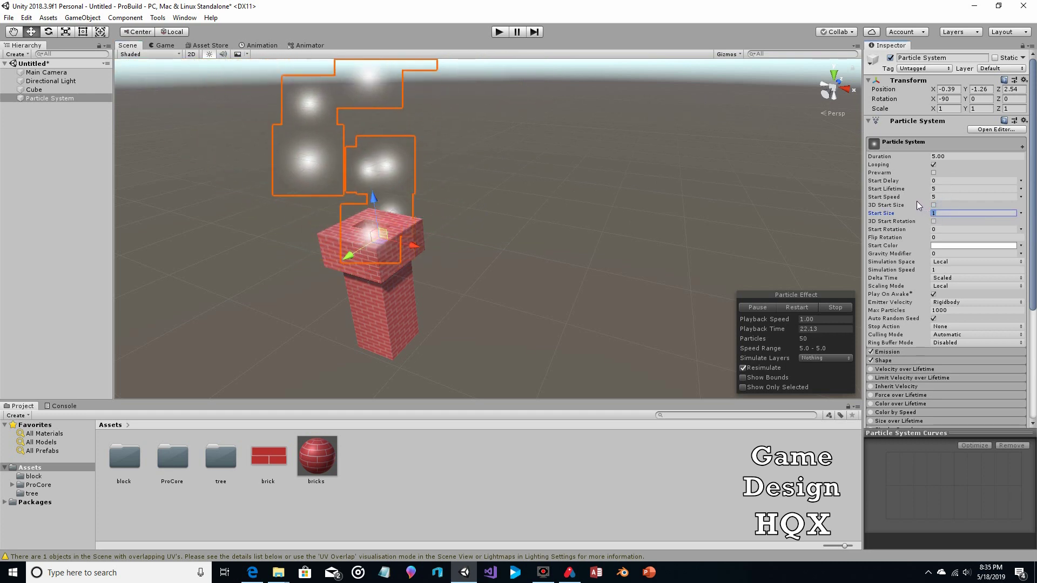
{"action": "key", "text": "BackSpace"}
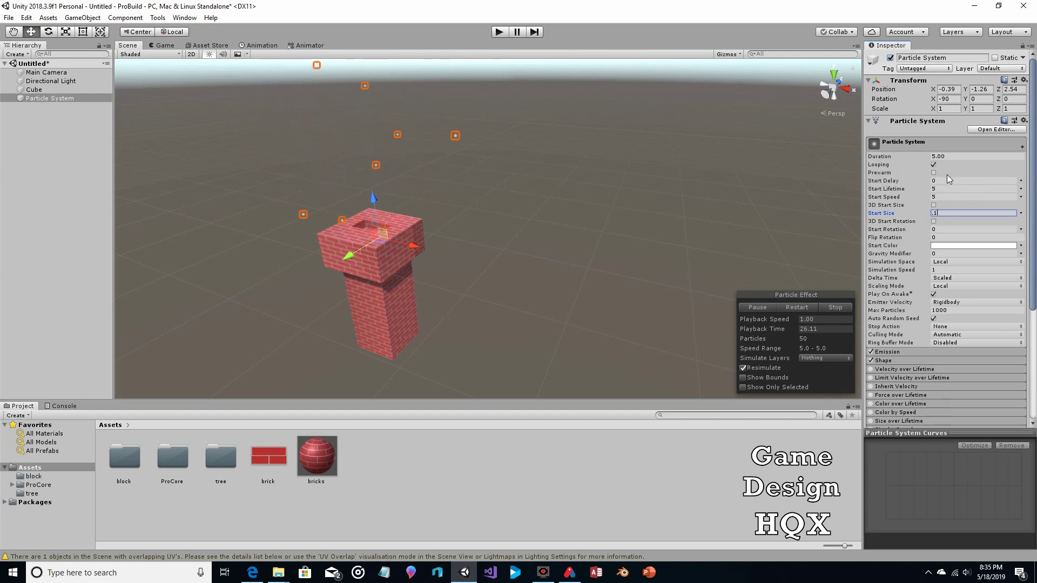
{"action": "left_click", "coordinate": [939, 198]}
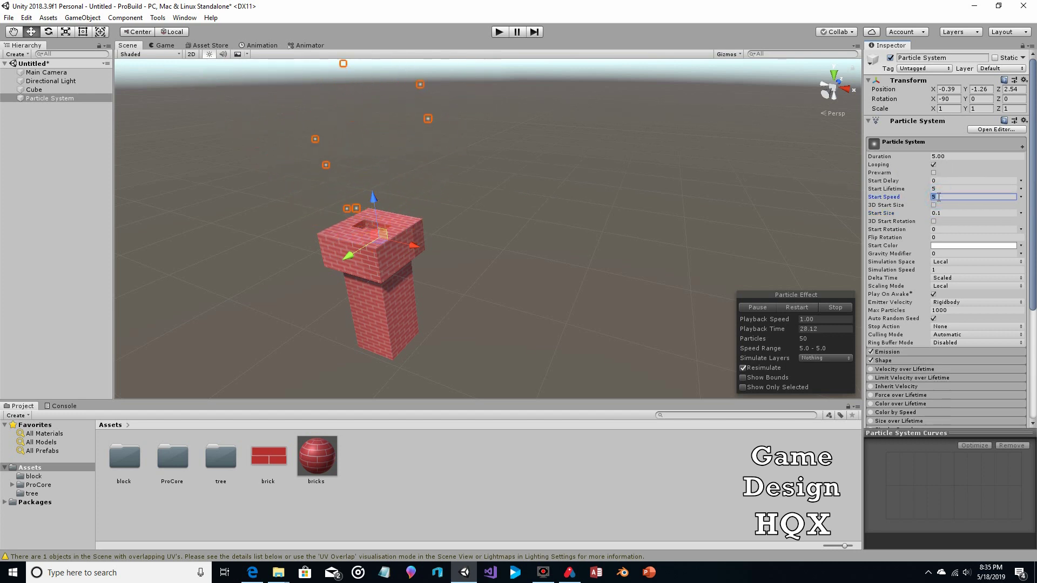
{"action": "type", "text": "2"}
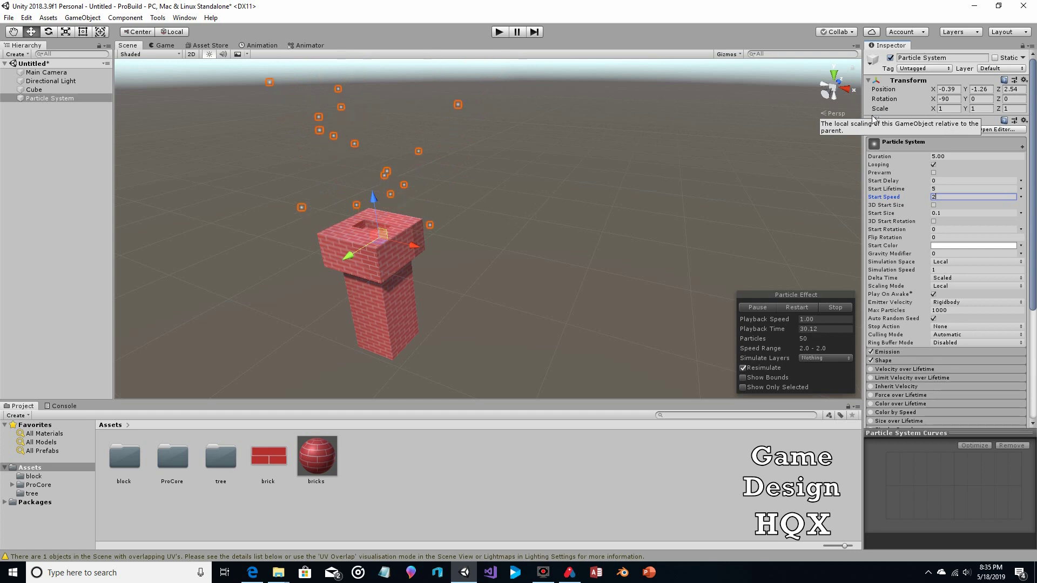
{"action": "left_click", "coordinate": [955, 353]}
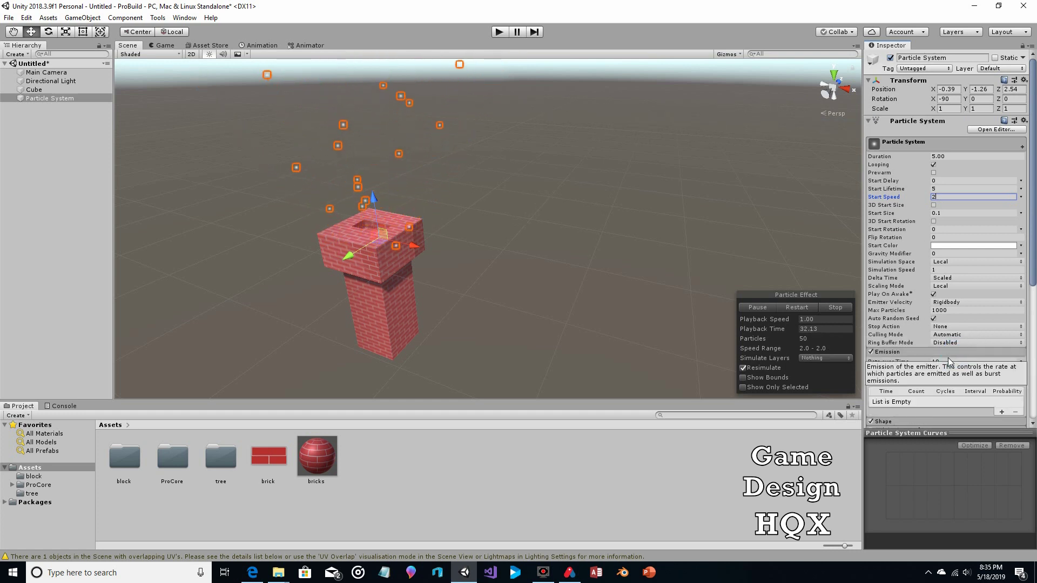
{"action": "left_click", "coordinate": [949, 363]}
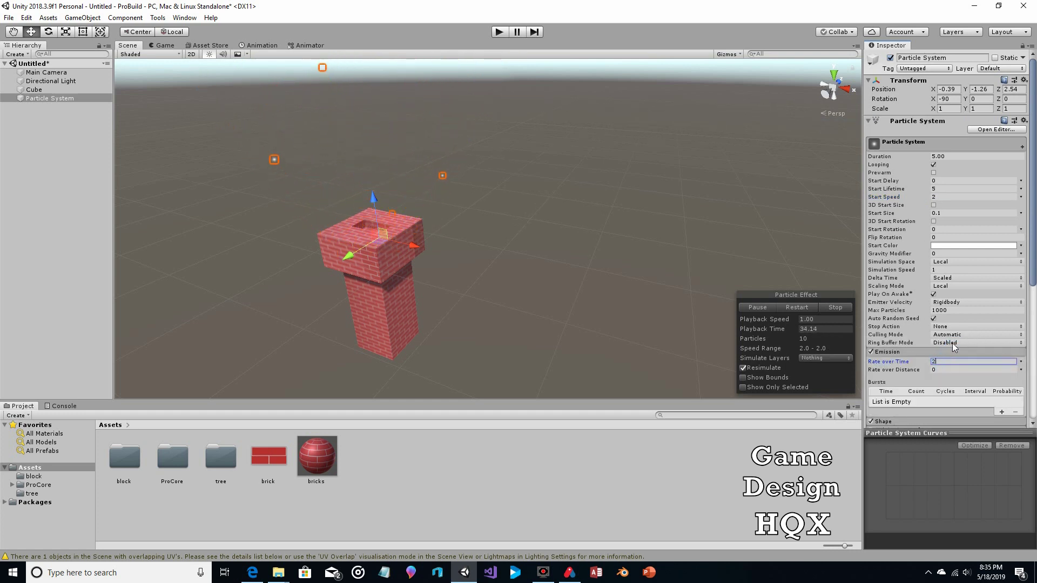
{"action": "type", "text": "20-0"}
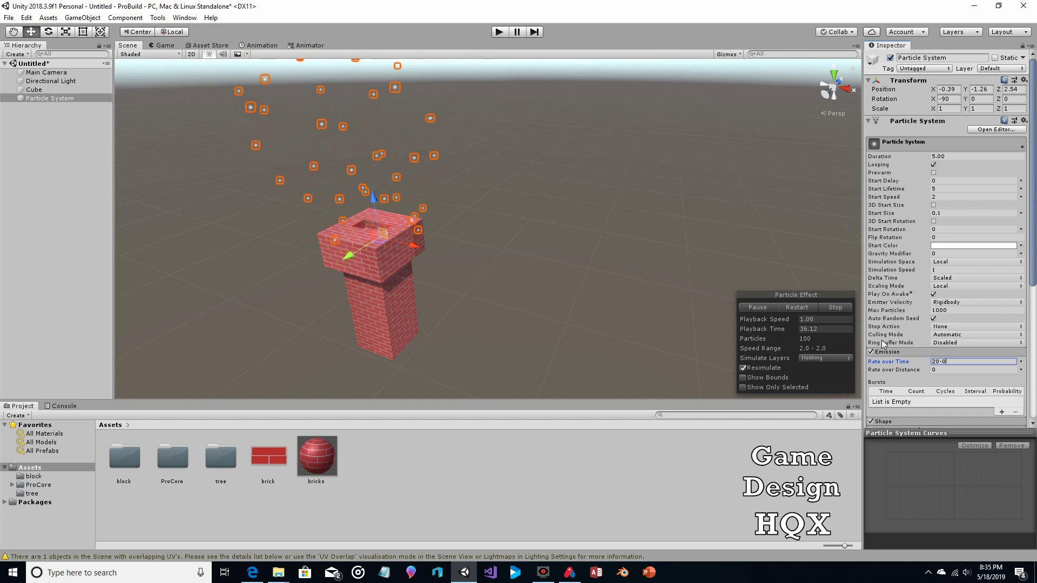
{"action": "scroll", "coordinate": [937, 368], "scroll_direction": "down", "scroll_amount": 3}
{"action": "left_click", "coordinate": [906, 326]}
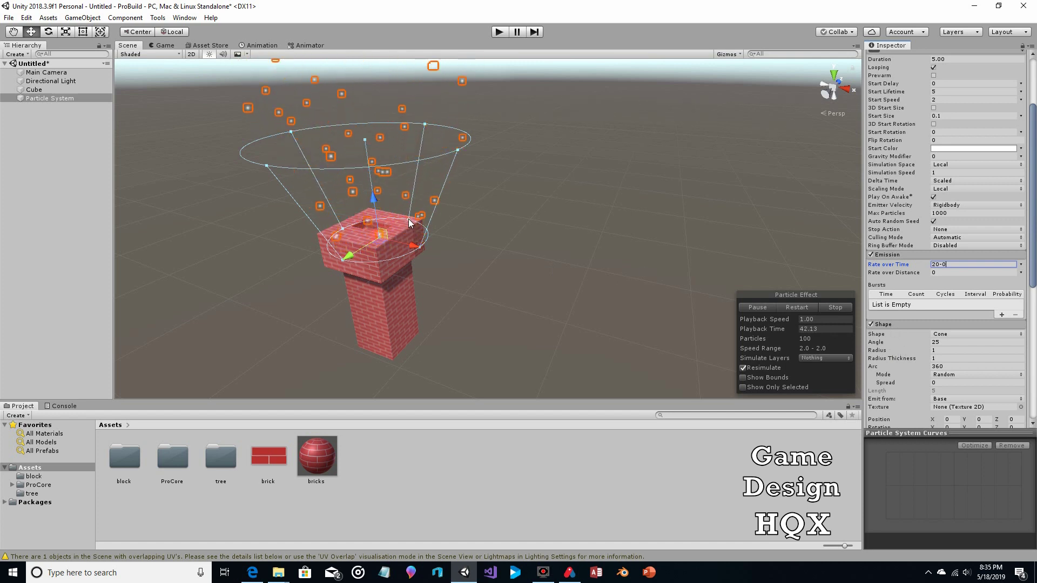
Narrow the emission cone radius to about 0.32 and centre the emitter on the chimney opening.
{"action": "left_click_drag", "start_coordinate": [408, 219], "coordinate": [390, 225]}
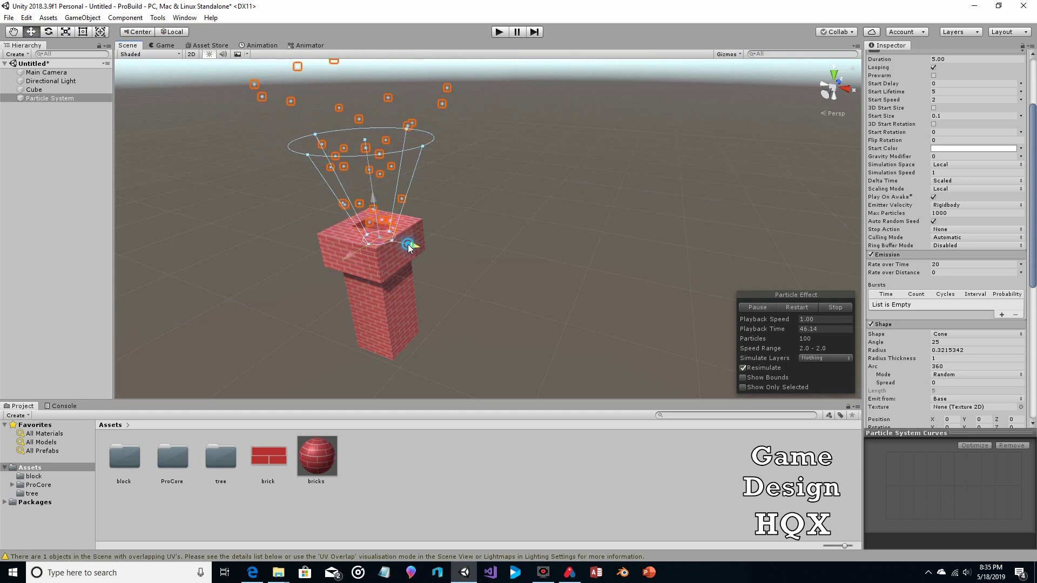
{"action": "mouse_move", "coordinate": [410, 245]}
{"action": "left_mouse_down"}
{"action": "mouse_move", "coordinate": [350, 243]}
{"action": "mouse_move", "coordinate": [399, 232]}
{"action": "left_mouse_up"}
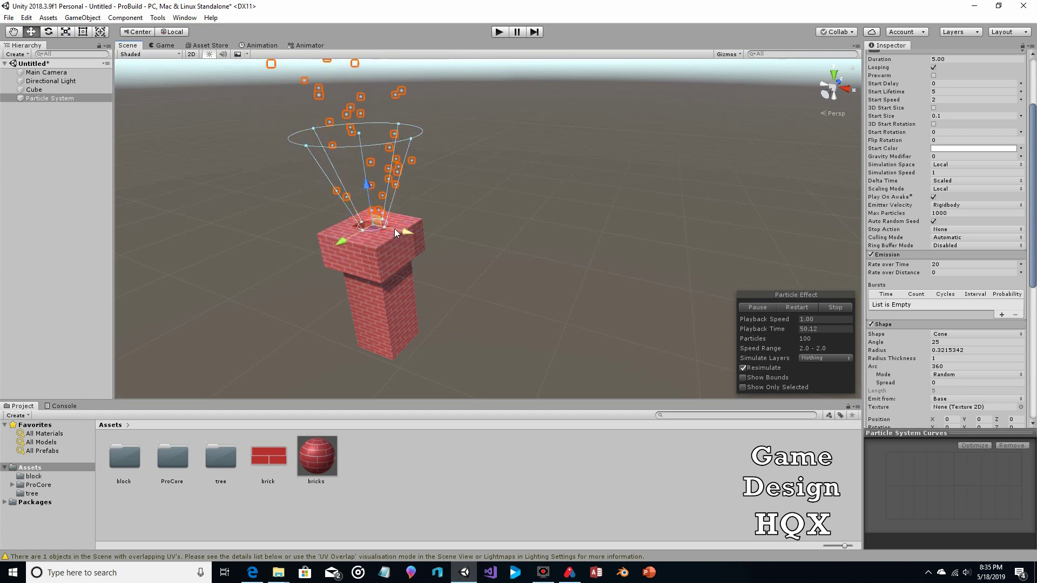
{"action": "left_click_drag", "start_coordinate": [470, 169], "coordinate": [406, 285], "text": "alt"}
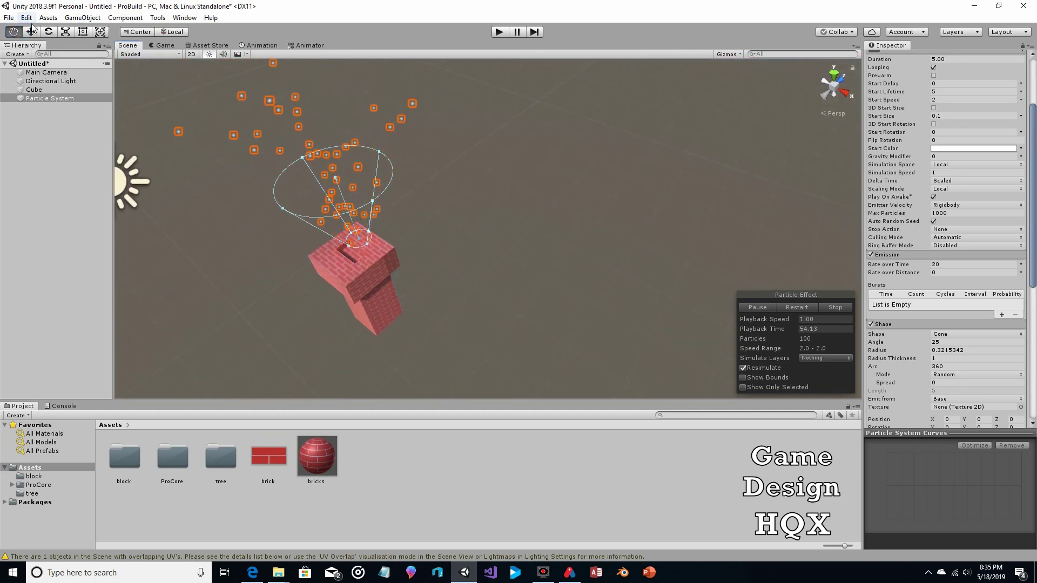
{"action": "left_click_drag", "start_coordinate": [315, 265], "coordinate": [371, 264]}
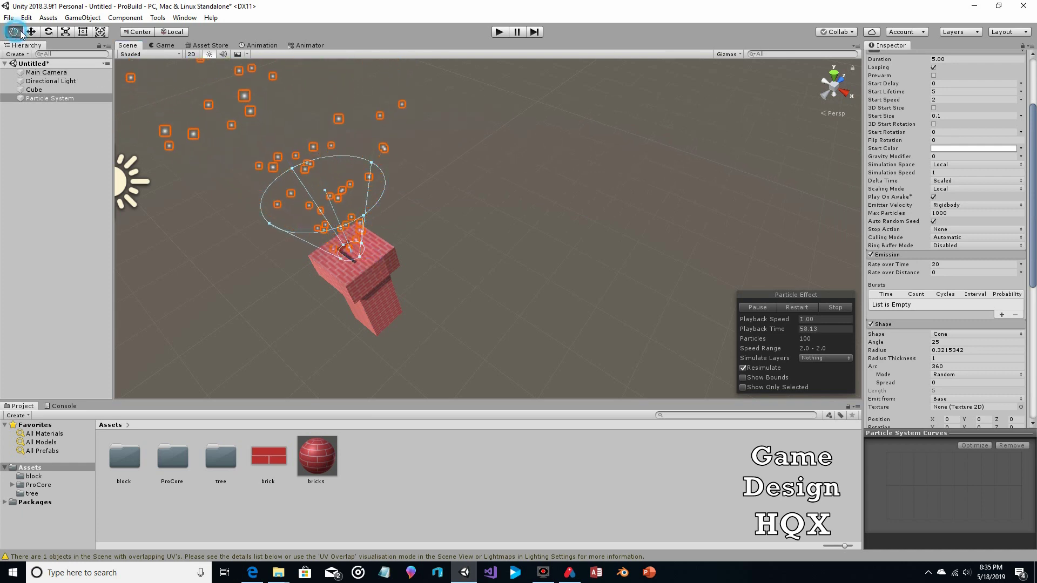
{"action": "middle_click_drag", "start_coordinate": [397, 203], "coordinate": [528, 187]}
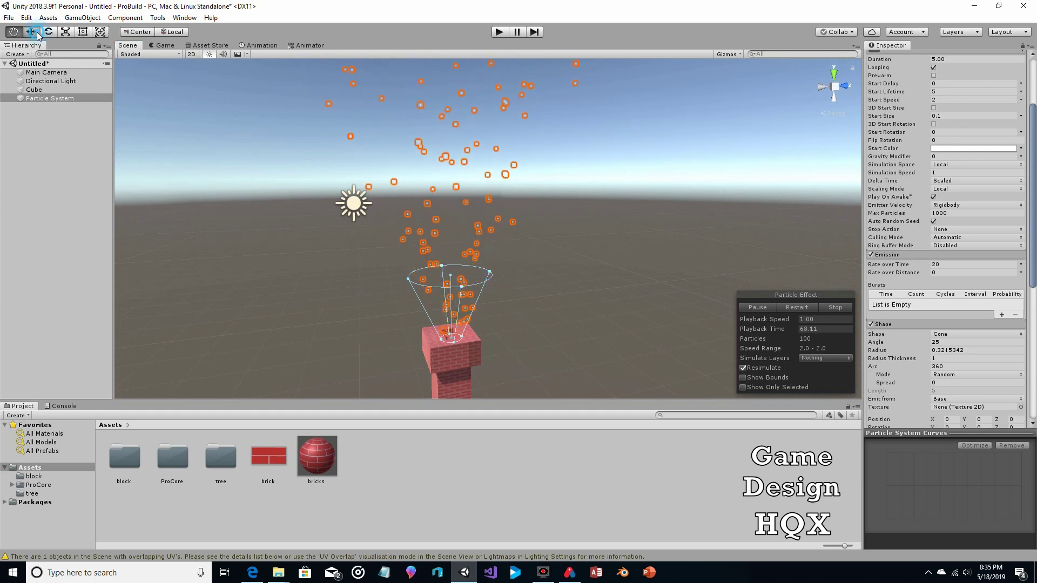
Enable Size over Lifetime and set the size curve's maximum to 58.
{"action": "scroll", "coordinate": [954, 281], "scroll_direction": "down", "scroll_amount": 4}
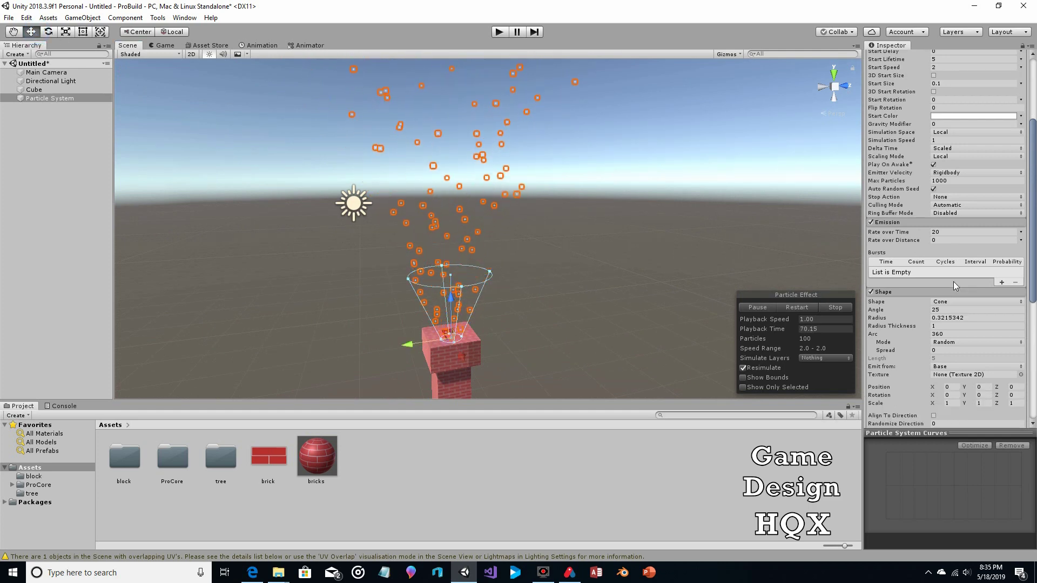
{"action": "scroll", "coordinate": [954, 281], "scroll_direction": "down", "scroll_amount": 3}
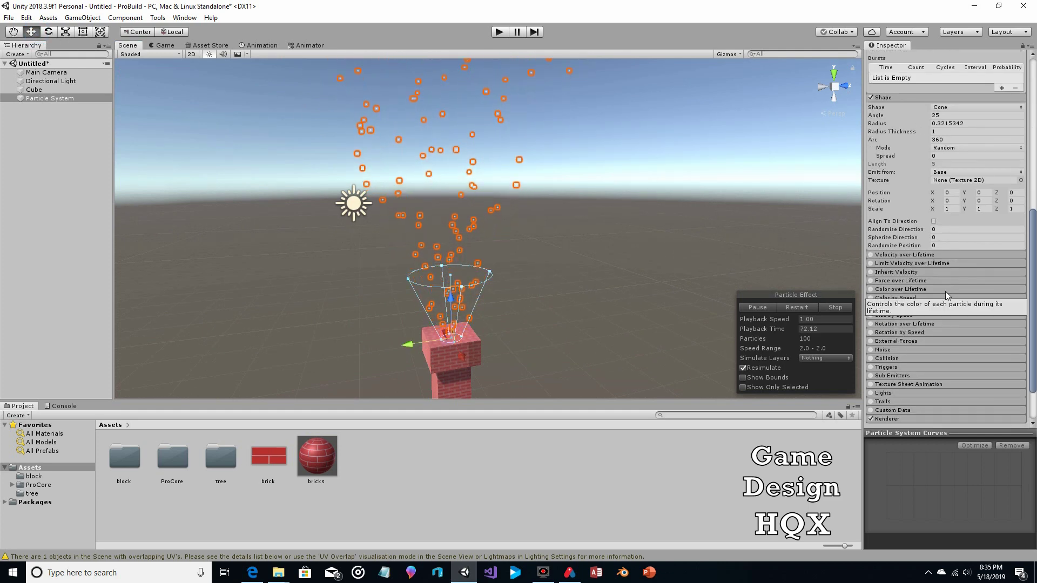
{"action": "scroll", "coordinate": [938, 306], "scroll_direction": "down", "scroll_amount": 1}
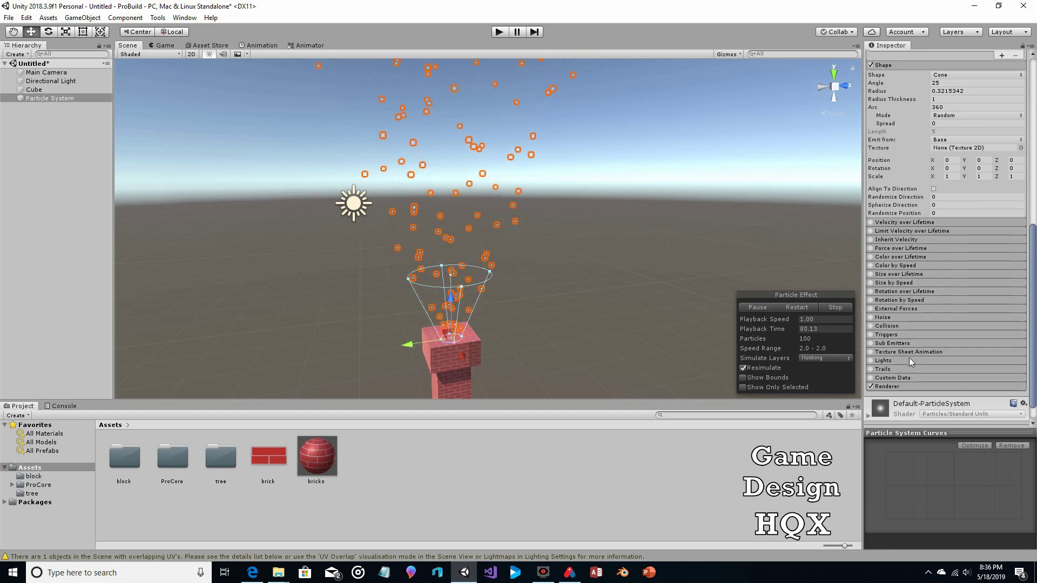
{"action": "left_click", "coordinate": [896, 274]}
{"action": "left_click", "coordinate": [955, 291]}
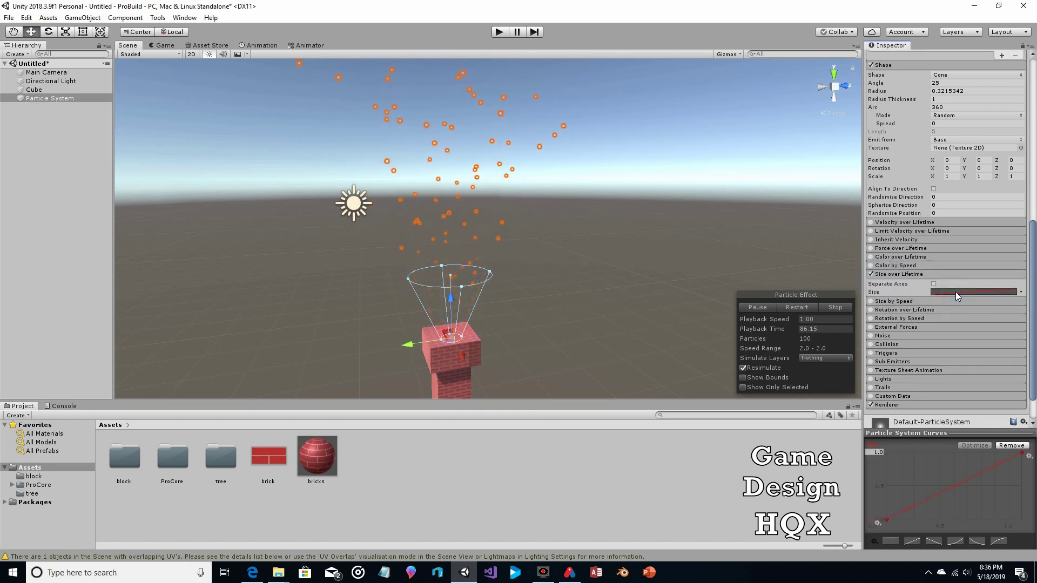
{"action": "left_click", "coordinate": [876, 453]}
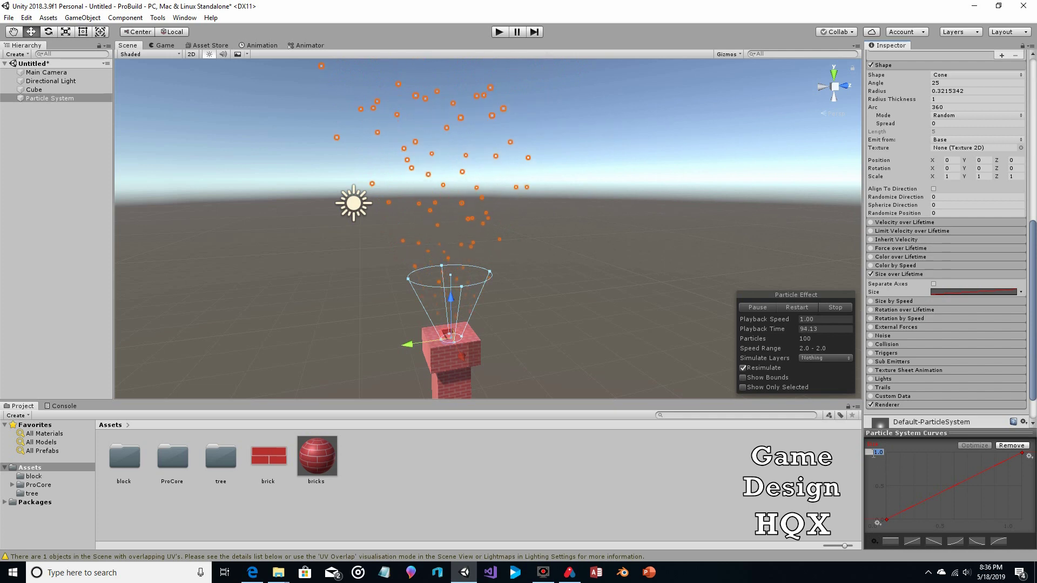
{"action": "type", "text": "5"}
{"action": "key", "text": "Return"}
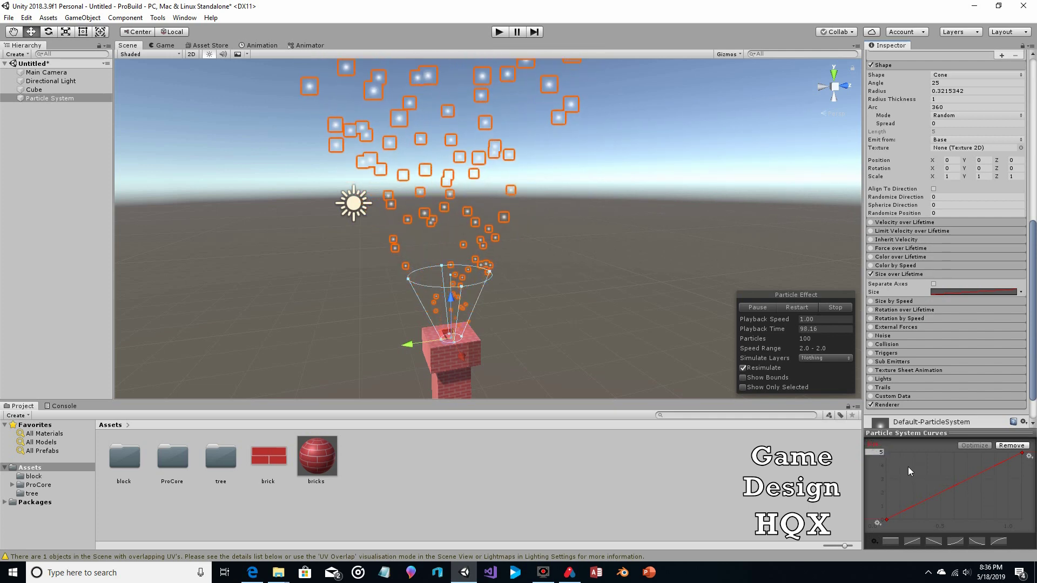
{"action": "type", "text": "58"}
{"action": "key", "text": "Return"}
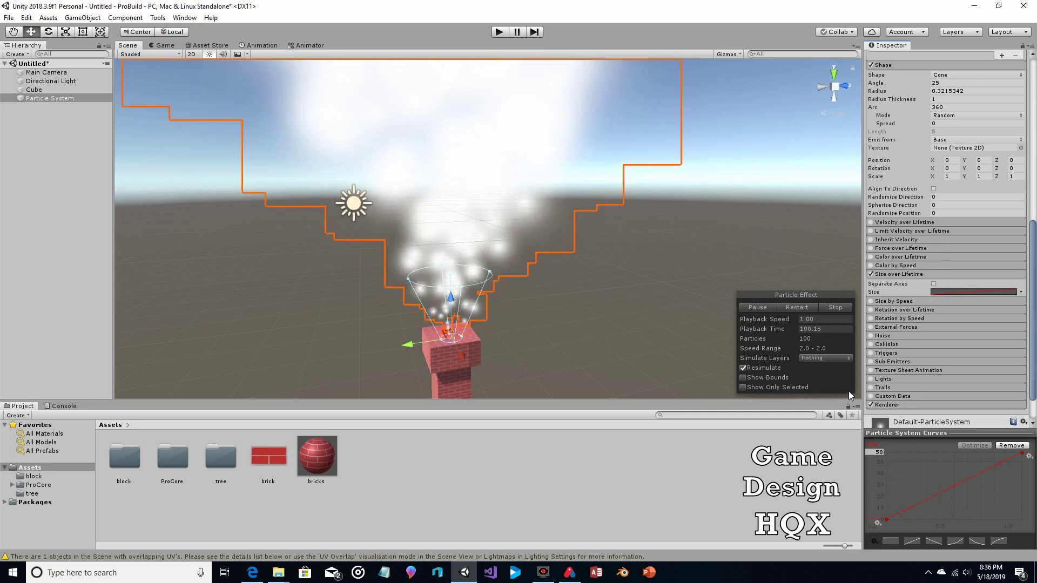
Raise the size curve's first key slightly above zero, to about 0.16.
{"action": "scroll", "coordinate": [487, 304], "scroll_direction": "down", "scroll_amount": 2}
{"action": "scroll", "coordinate": [487, 303], "scroll_direction": "down", "scroll_amount": 2}
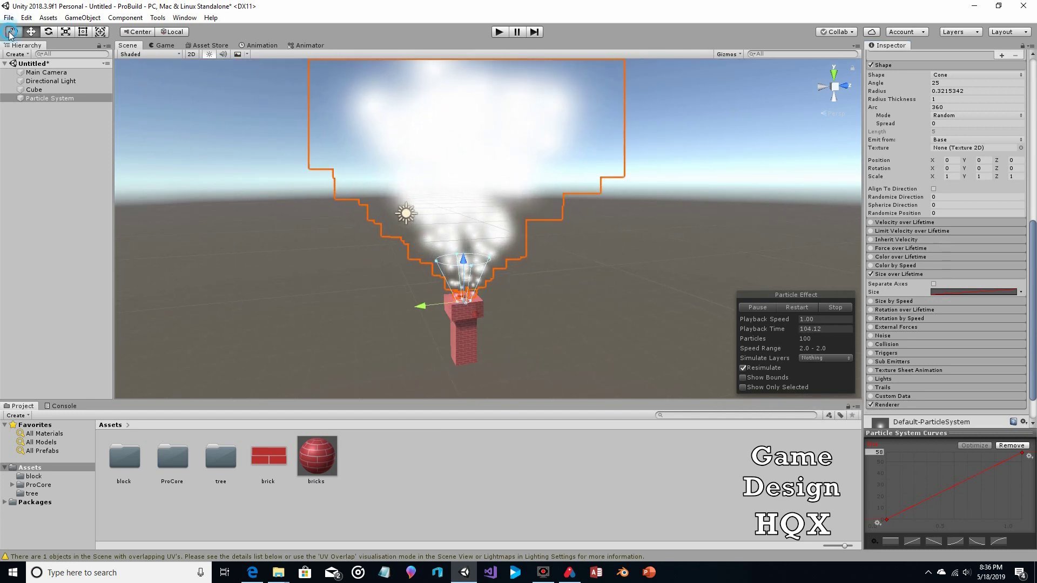
{"action": "mouse_move", "coordinate": [470, 157]}
{"action": "left_mouse_down", "text": "alt"}
{"action": "mouse_move", "coordinate": [469, 204]}
{"action": "mouse_move", "coordinate": [428, 144]}
{"action": "mouse_move", "coordinate": [479, 162]}
{"action": "mouse_move", "coordinate": [481, 173]}
{"action": "left_mouse_up", "text": "alt"}
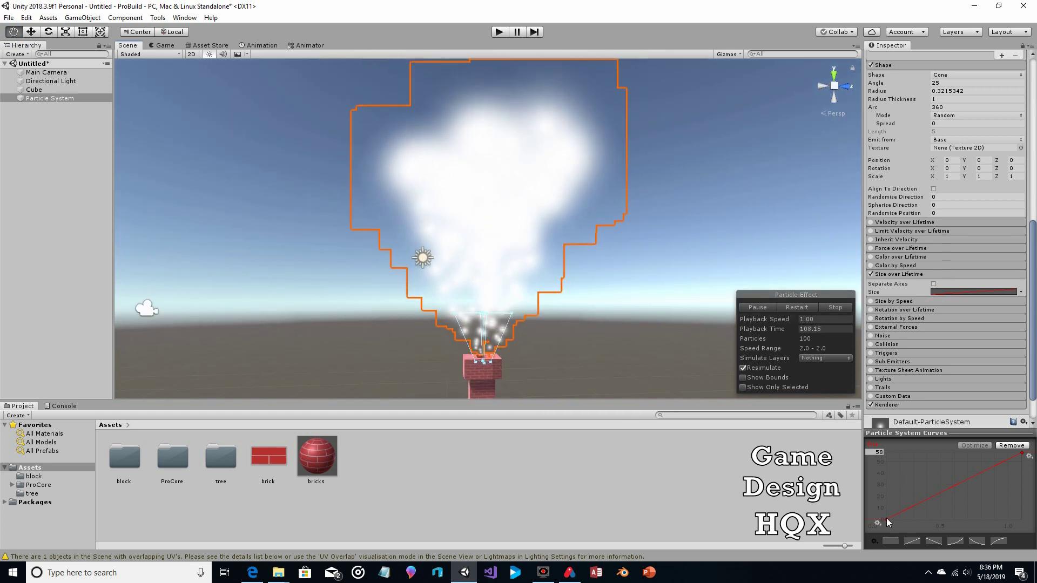
{"action": "left_click_drag", "start_coordinate": [887, 521], "coordinate": [886, 500]}
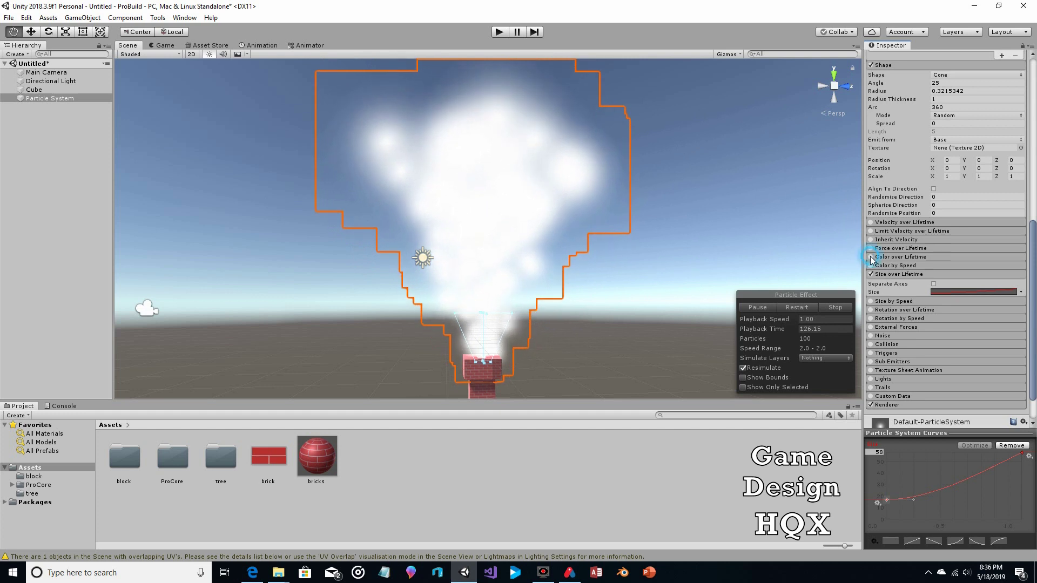
Enable Color over Lifetime and set the gradient's end alpha to 0.
{"action": "left_click", "coordinate": [897, 257]}
{"action": "left_click", "coordinate": [972, 267]}
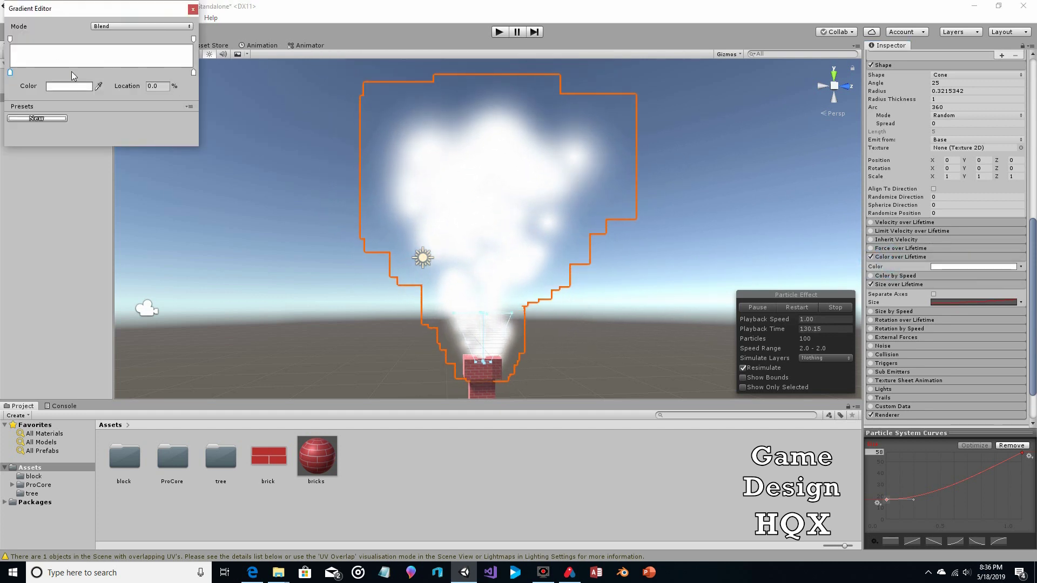
{"action": "left_click", "coordinate": [194, 39]}
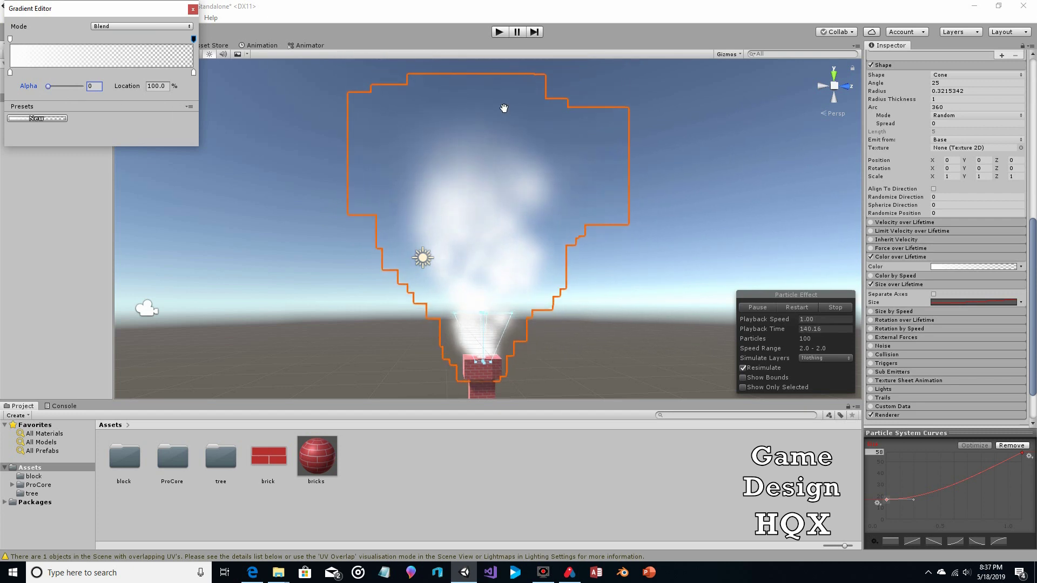
Make the gradient run from grey 767676 at the start to dark grey 493D3D at the end.
{"action": "left_click", "coordinate": [11, 73]}
{"action": "left_click", "coordinate": [52, 87]}
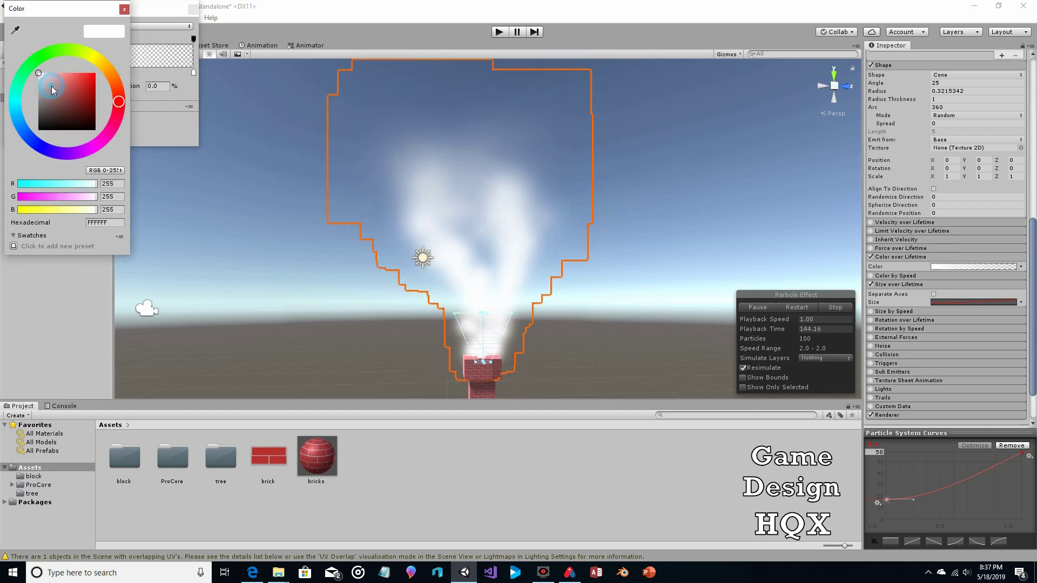
{"action": "left_click_drag", "start_coordinate": [49, 128], "coordinate": [24, 108]}
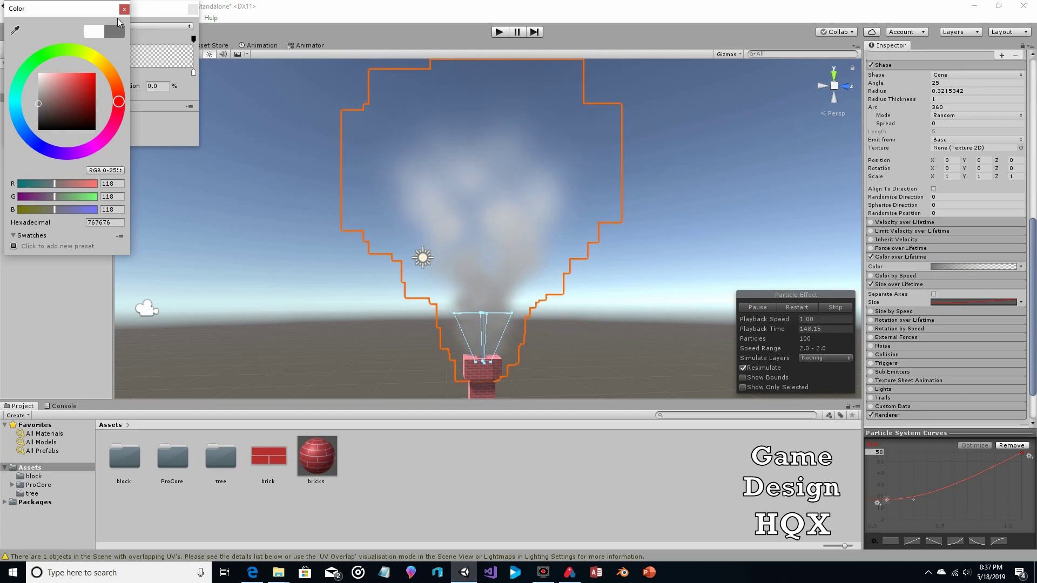
{"action": "left_click", "coordinate": [122, 10]}
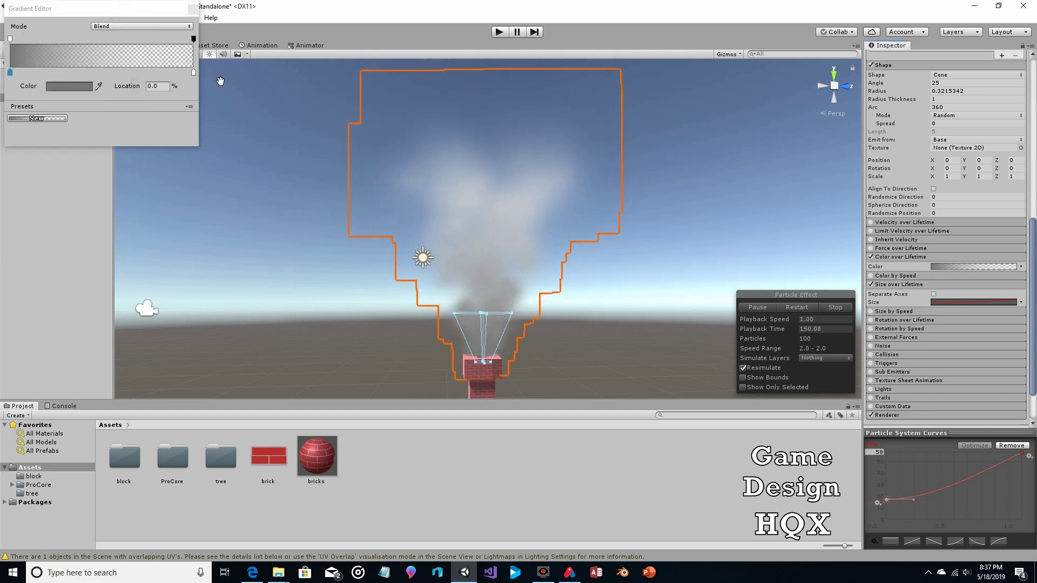
{"action": "left_click", "coordinate": [194, 73]}
{"action": "left_click", "coordinate": [66, 87]}
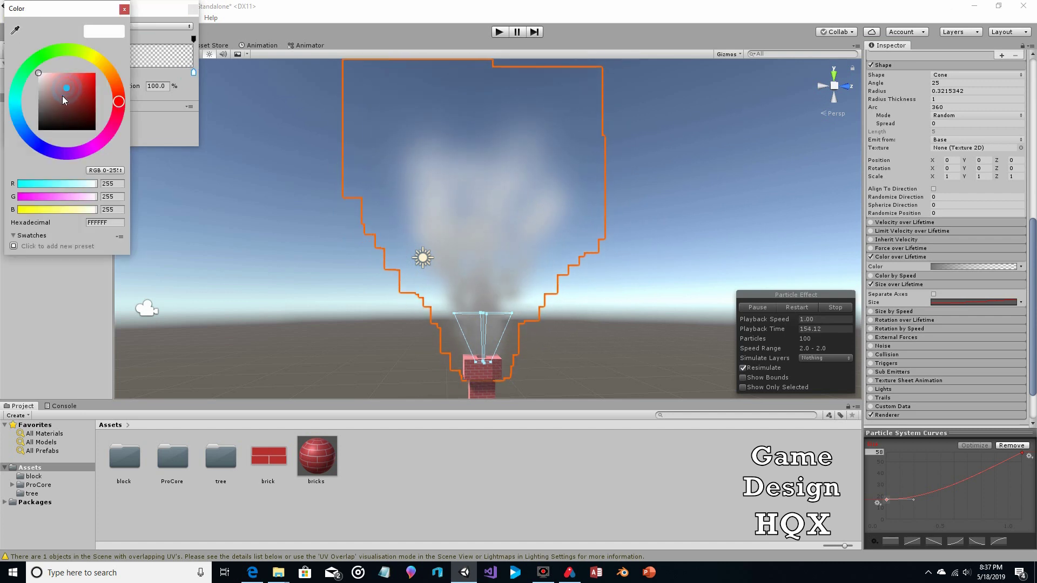
{"action": "left_click", "coordinate": [48, 115]}
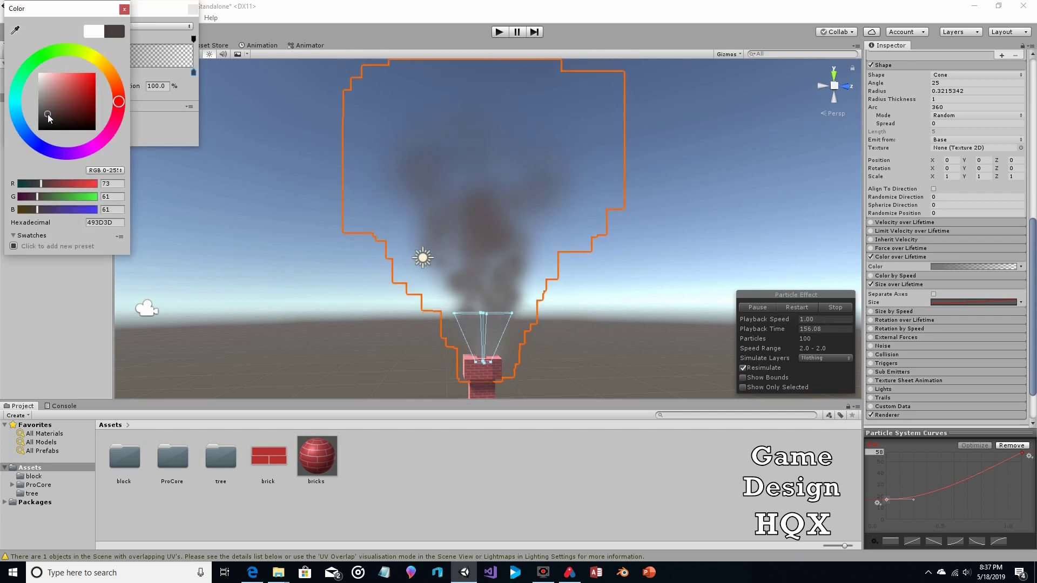
{"action": "left_click", "coordinate": [124, 9]}
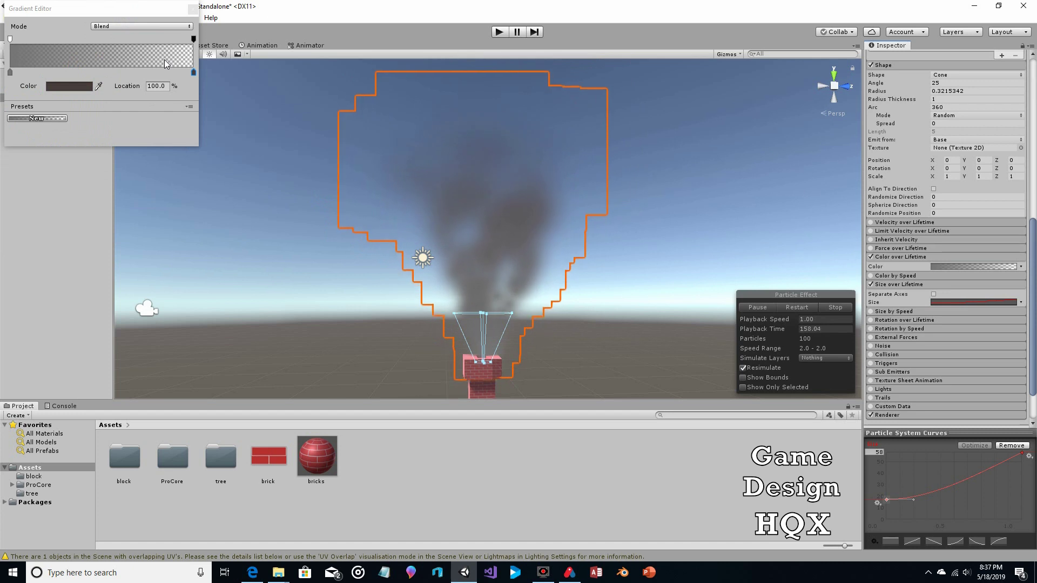
{"action": "left_click", "coordinate": [192, 9]}
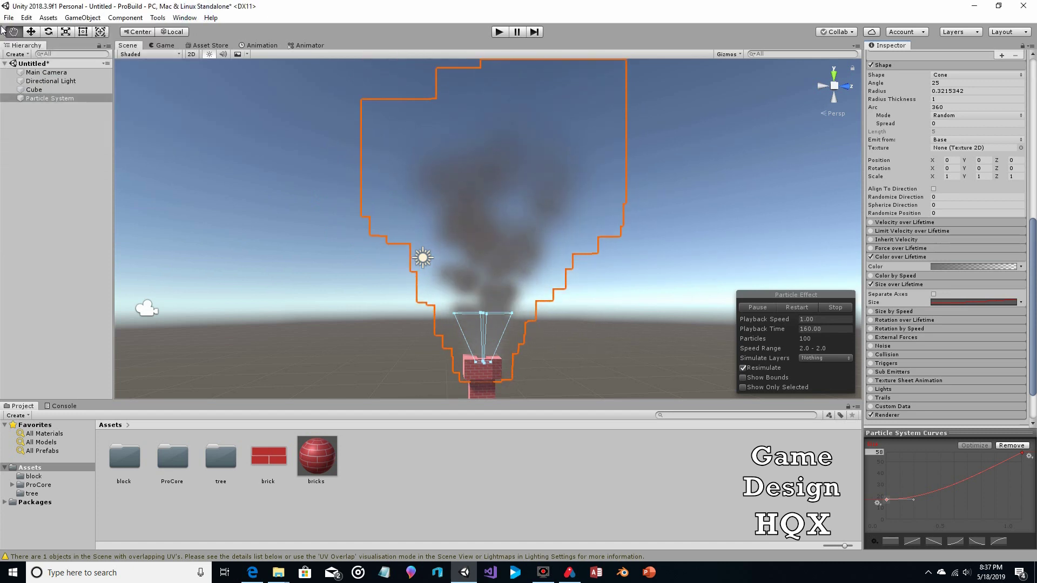
Pan and tilt the view down to show the full chimney and its dark smoke plume.
{"action": "left_click_drag", "start_coordinate": [377, 238], "coordinate": [372, 196]}
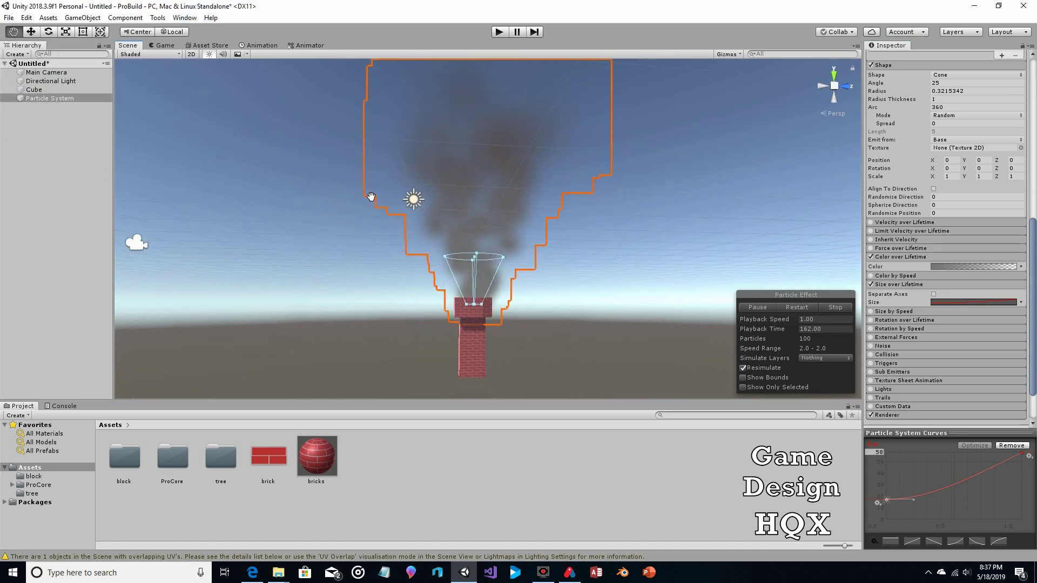
{"action": "right_click_drag", "start_coordinate": [423, 209], "coordinate": [382, 257]}
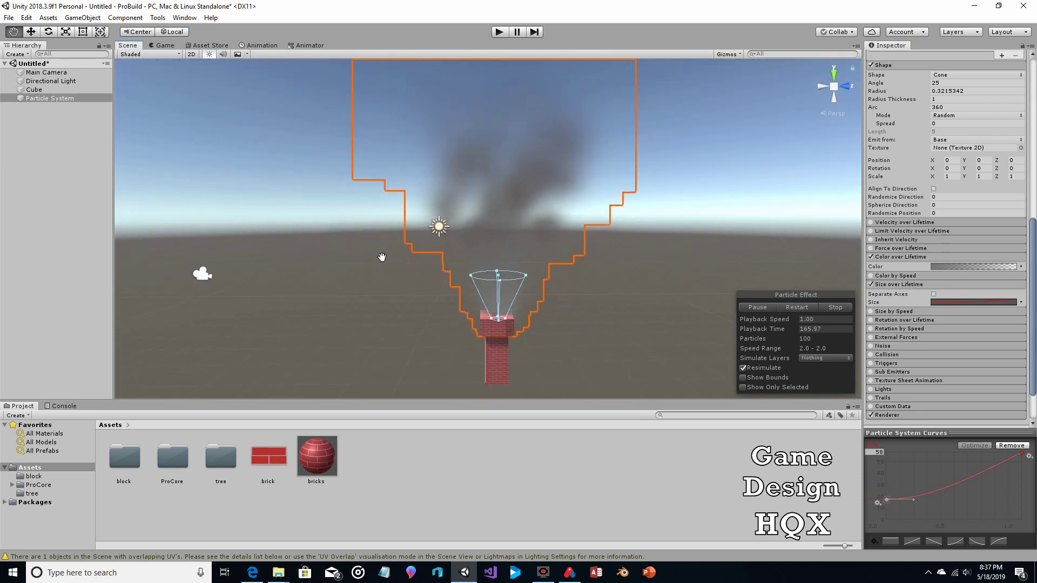